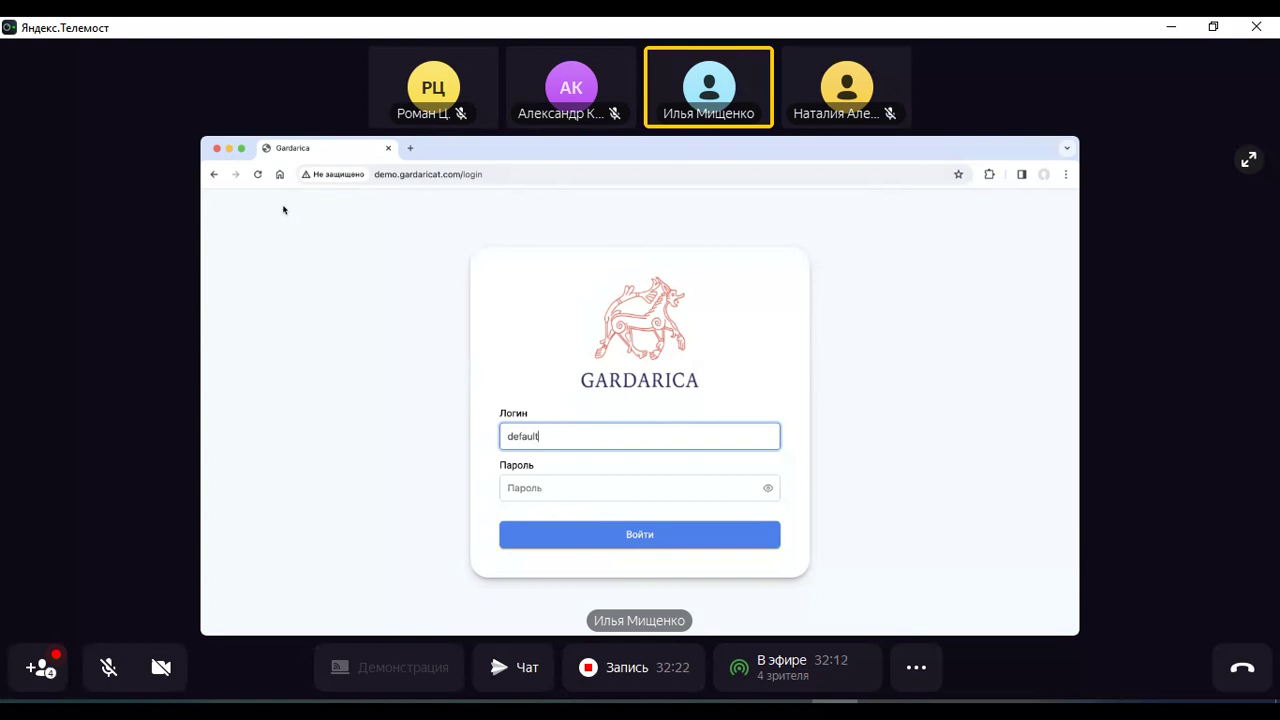
Enter the demo account password and log in to reach the Мои задачи page
{"action": "key", "text": "Tab"}
{"action": "type", "text": "def"}
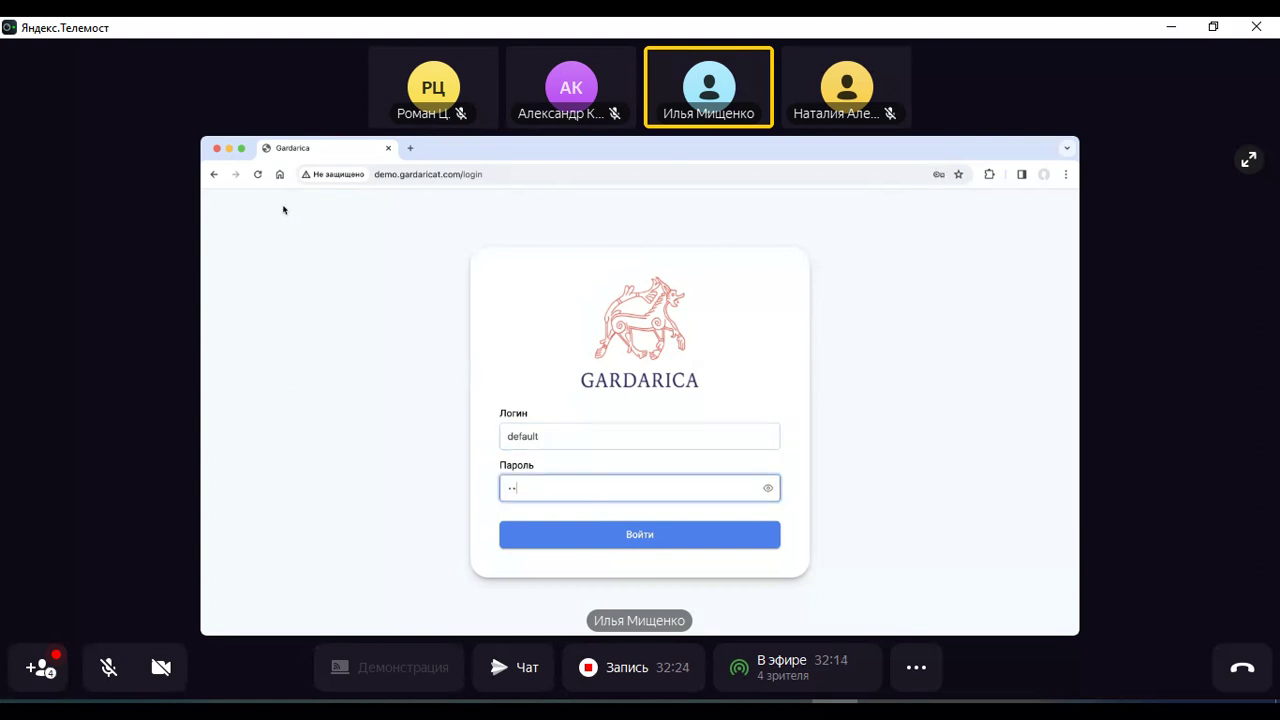
{"action": "type", "text": "ault1"}
{"action": "key", "text": "Return"}
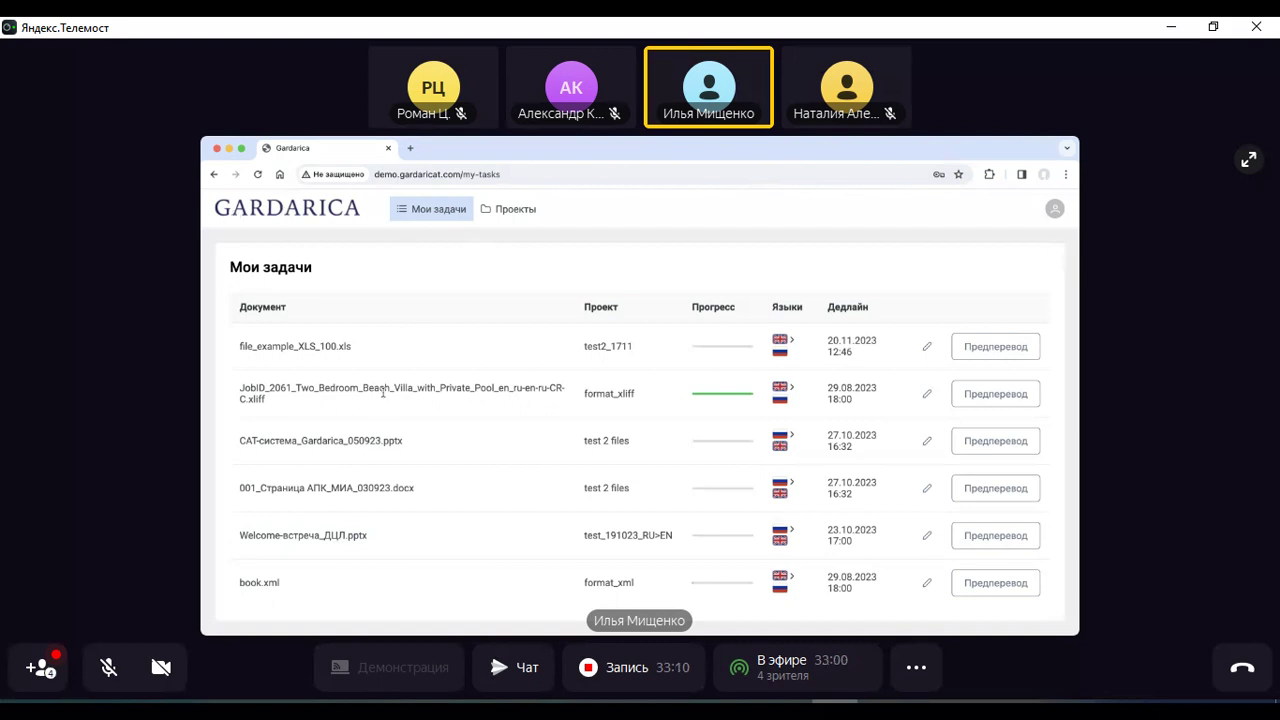
{"action": "scroll", "coordinate": [383, 393], "scroll_direction": "down", "scroll_amount": 1}
{"action": "scroll", "coordinate": [383, 395], "scroll_direction": "up", "scroll_amount": 1}
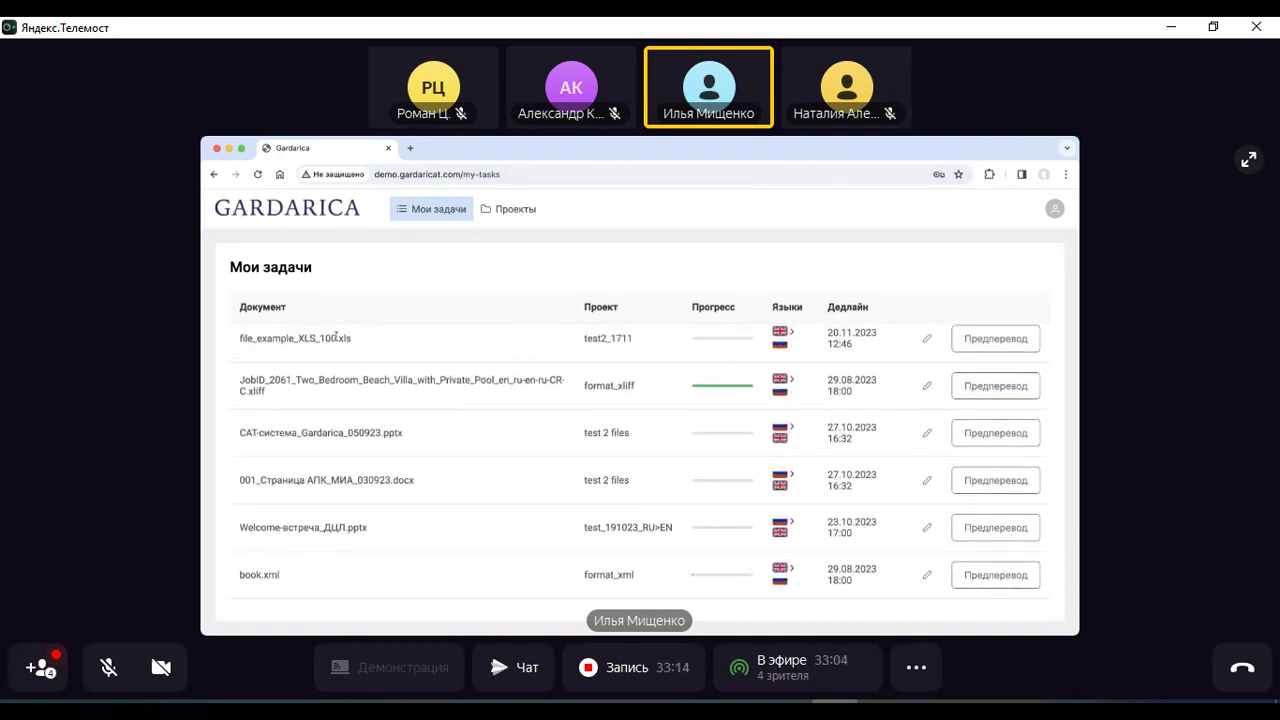
{"action": "left_click_drag", "start_coordinate": [336, 338], "coordinate": [370, 342]}
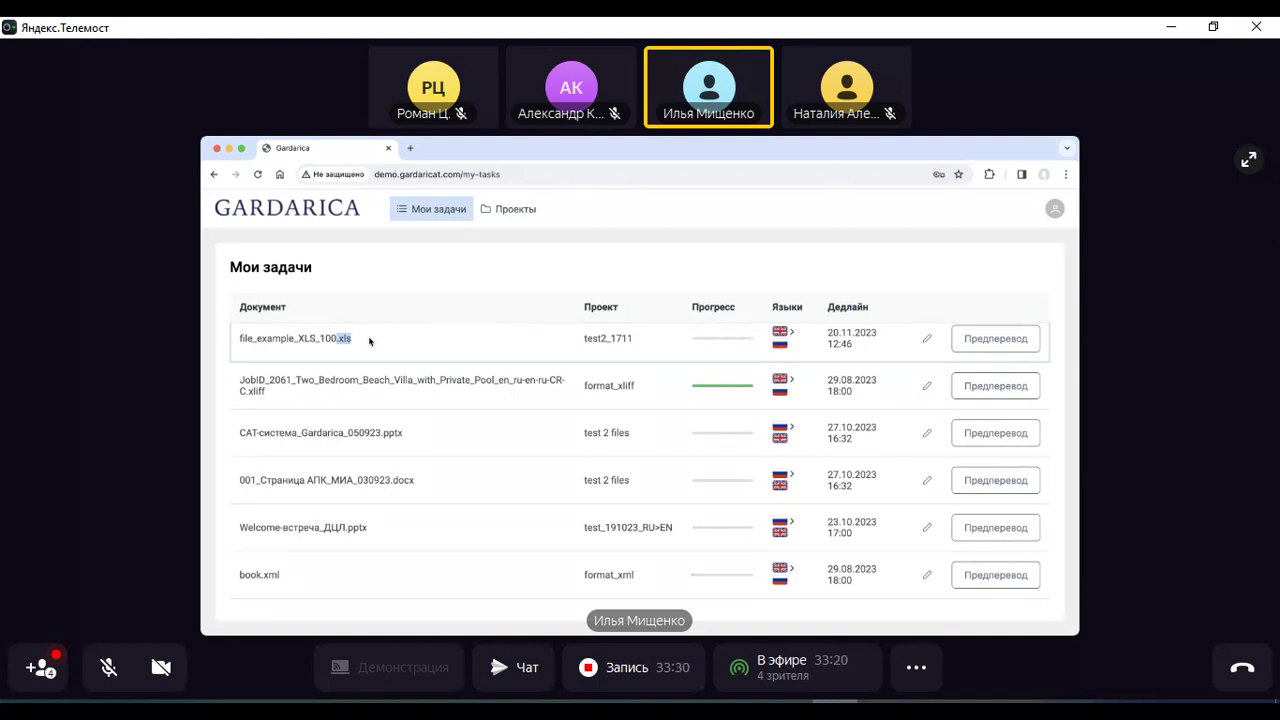
{"action": "left_click", "coordinate": [270, 397]}
{"action": "left_click_drag", "start_coordinate": [250, 393], "coordinate": [268, 396]}
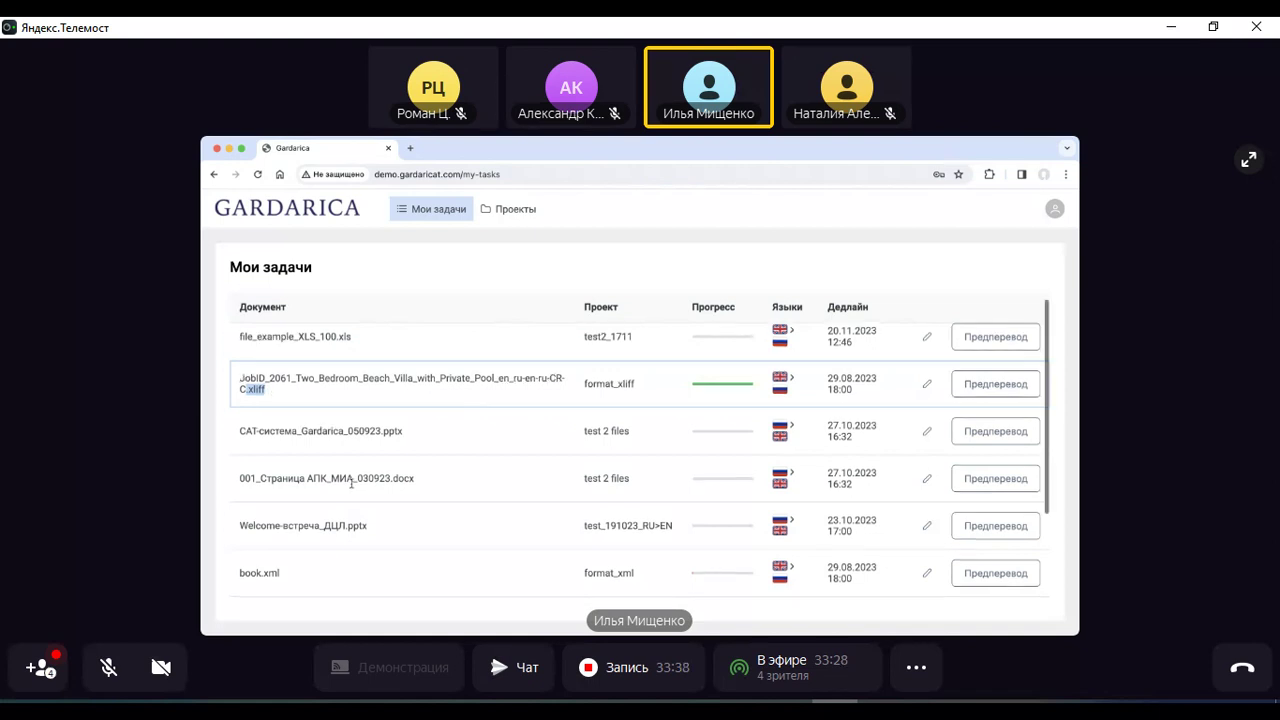
{"action": "scroll", "coordinate": [265, 450], "scroll_direction": "down", "scroll_amount": 2}
{"action": "double_click", "coordinate": [266, 500]}
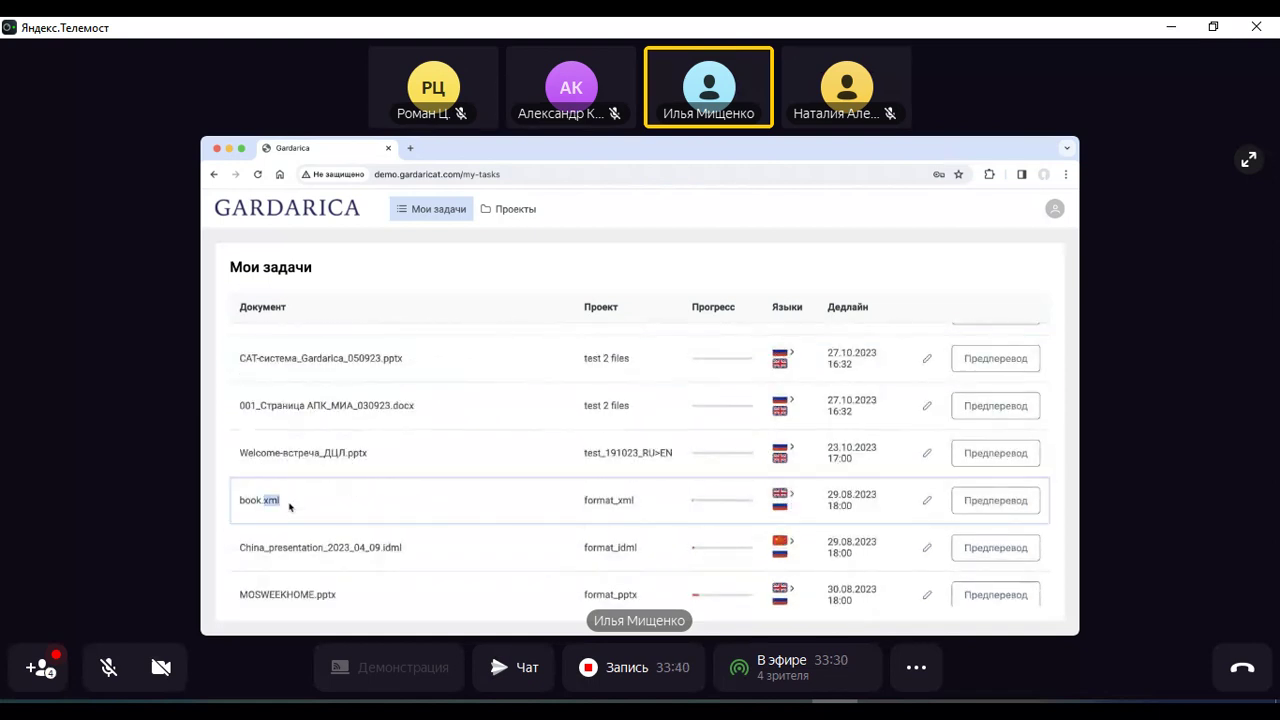
{"action": "double_click", "coordinate": [405, 550]}
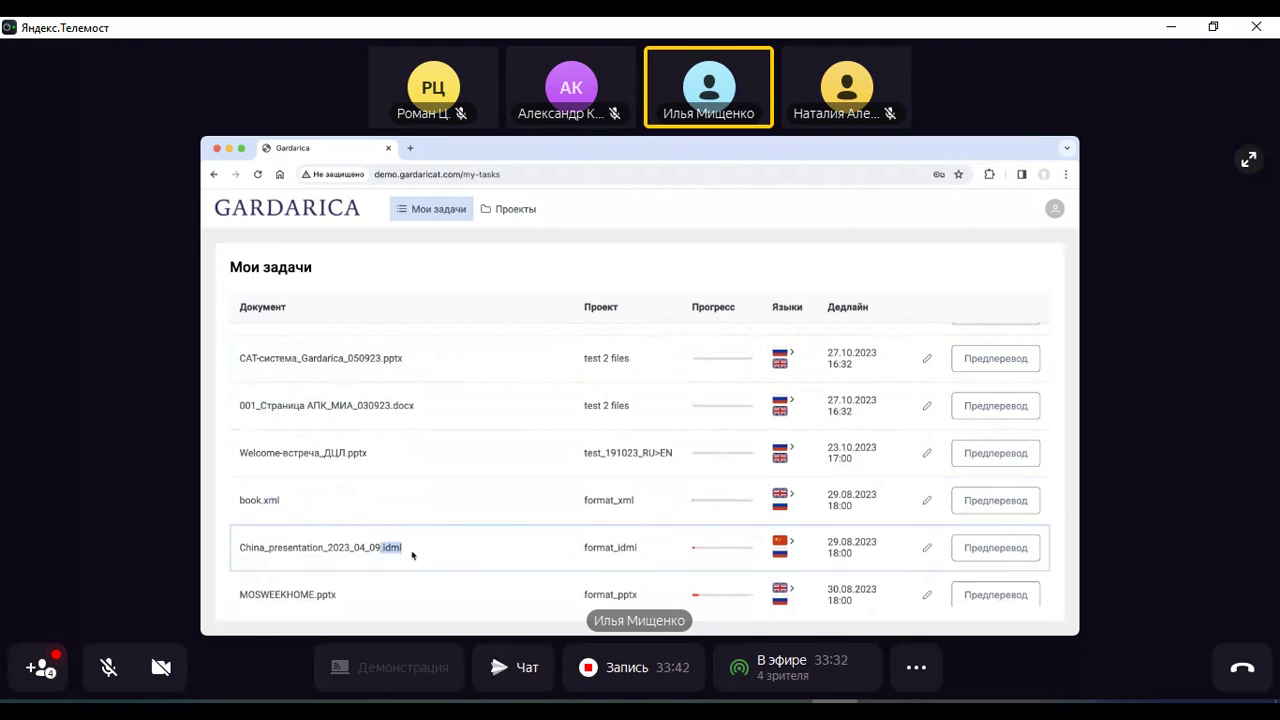
{"action": "scroll", "coordinate": [412, 554], "scroll_direction": "down", "scroll_amount": 1}
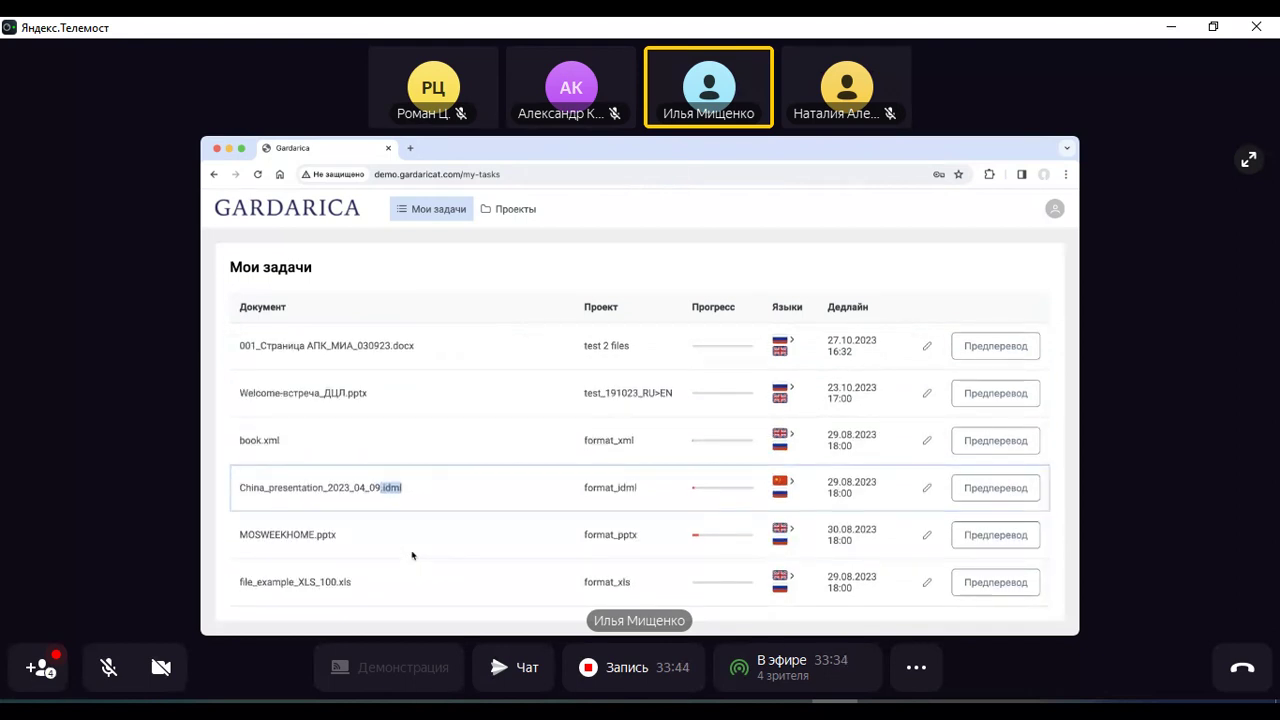
{"action": "scroll", "coordinate": [412, 555], "scroll_direction": "up", "scroll_amount": 3}
{"action": "scroll", "coordinate": [716, 420], "scroll_direction": "down", "scroll_amount": 3}
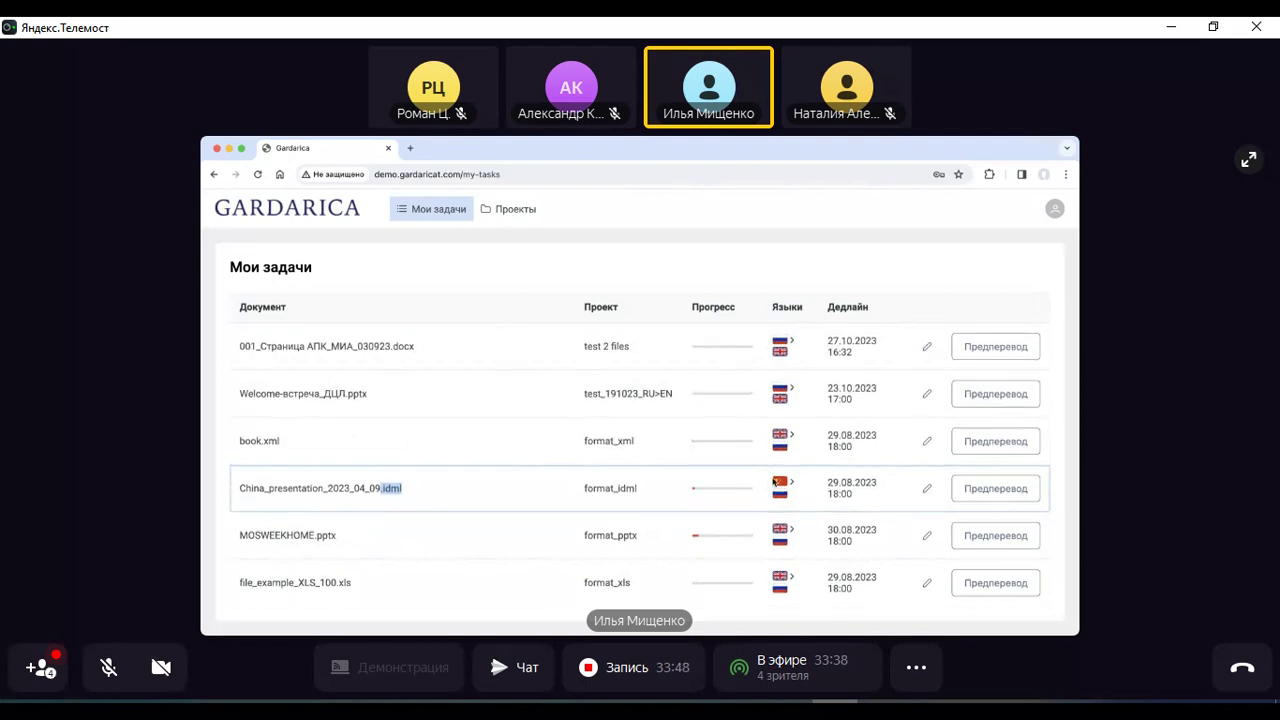
{"action": "scroll", "coordinate": [775, 482], "scroll_direction": "up", "scroll_amount": 3}
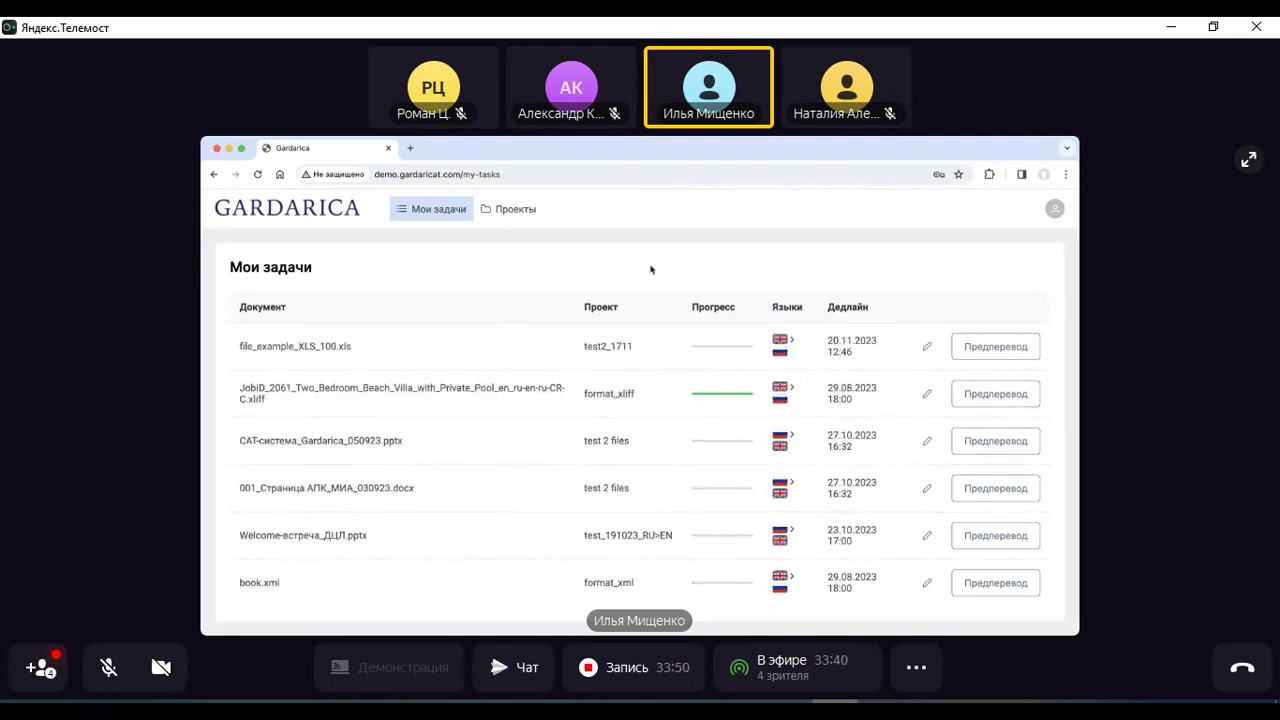
Open the Проекты page and scroll through its table of projects
{"action": "left_click", "coordinate": [497, 211]}
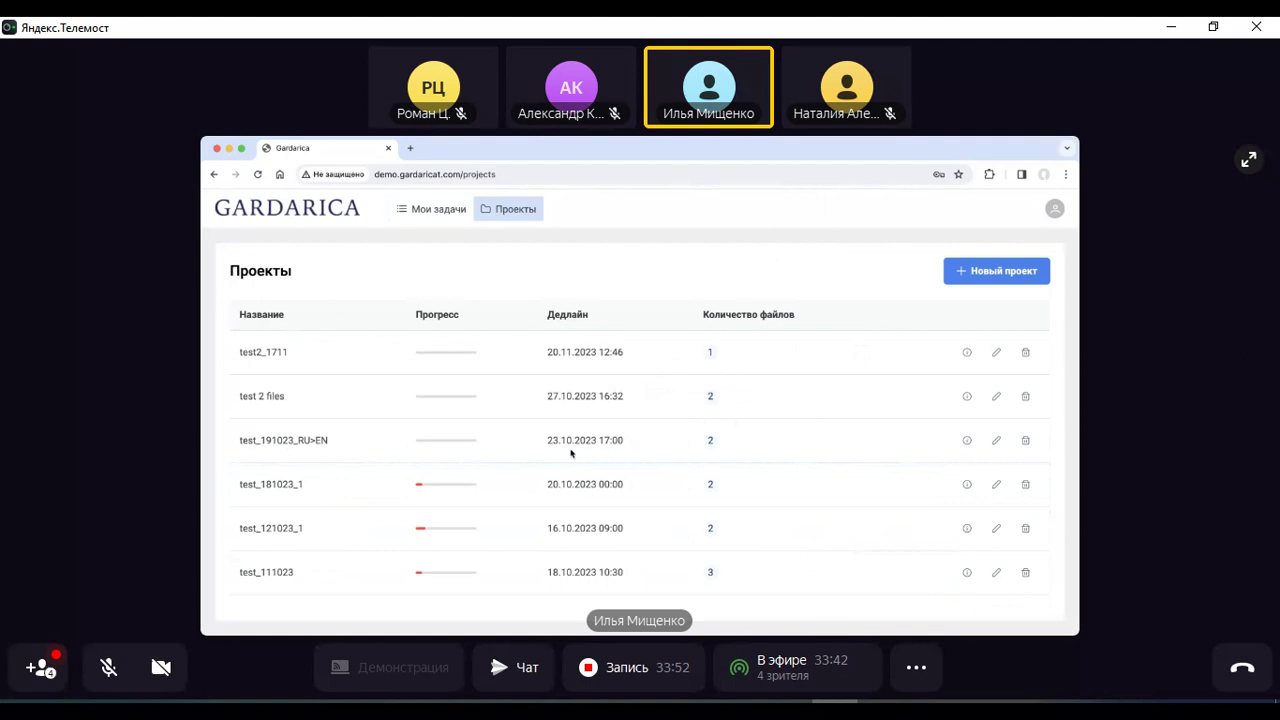
{"action": "scroll", "coordinate": [571, 453], "scroll_direction": "down", "scroll_amount": 10}
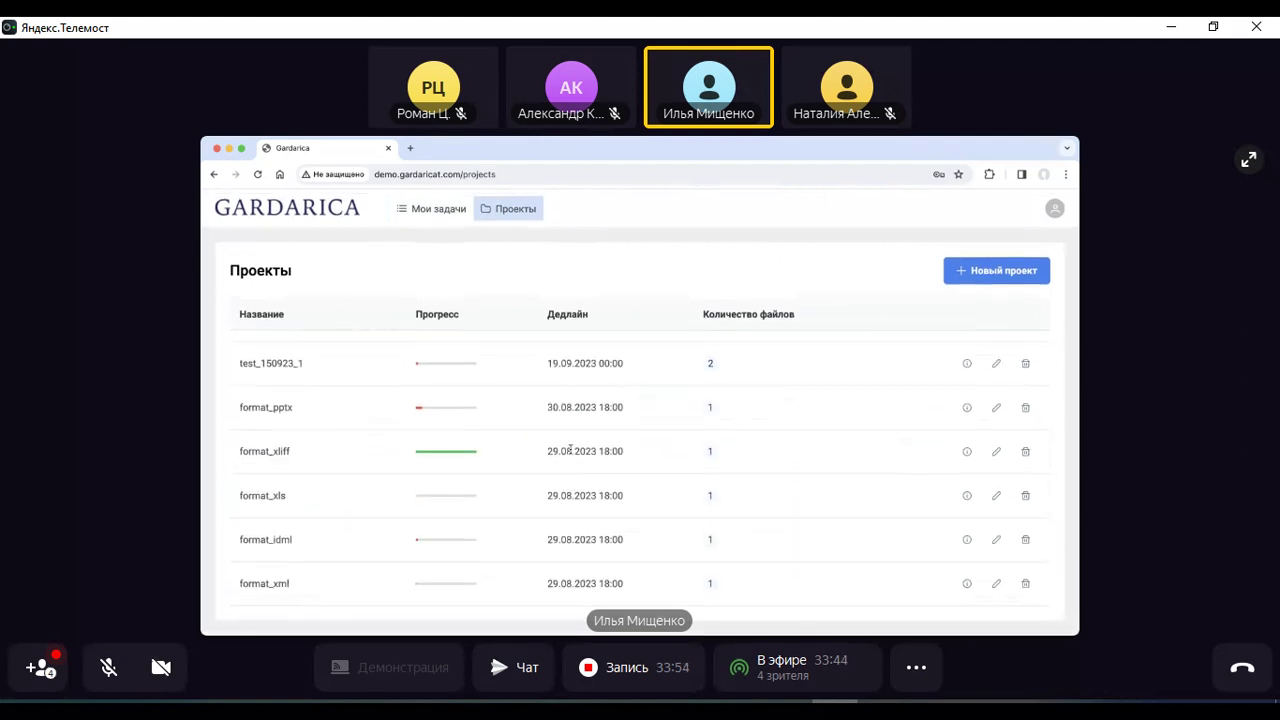
{"action": "scroll", "coordinate": [571, 451], "scroll_direction": "up", "scroll_amount": 10}
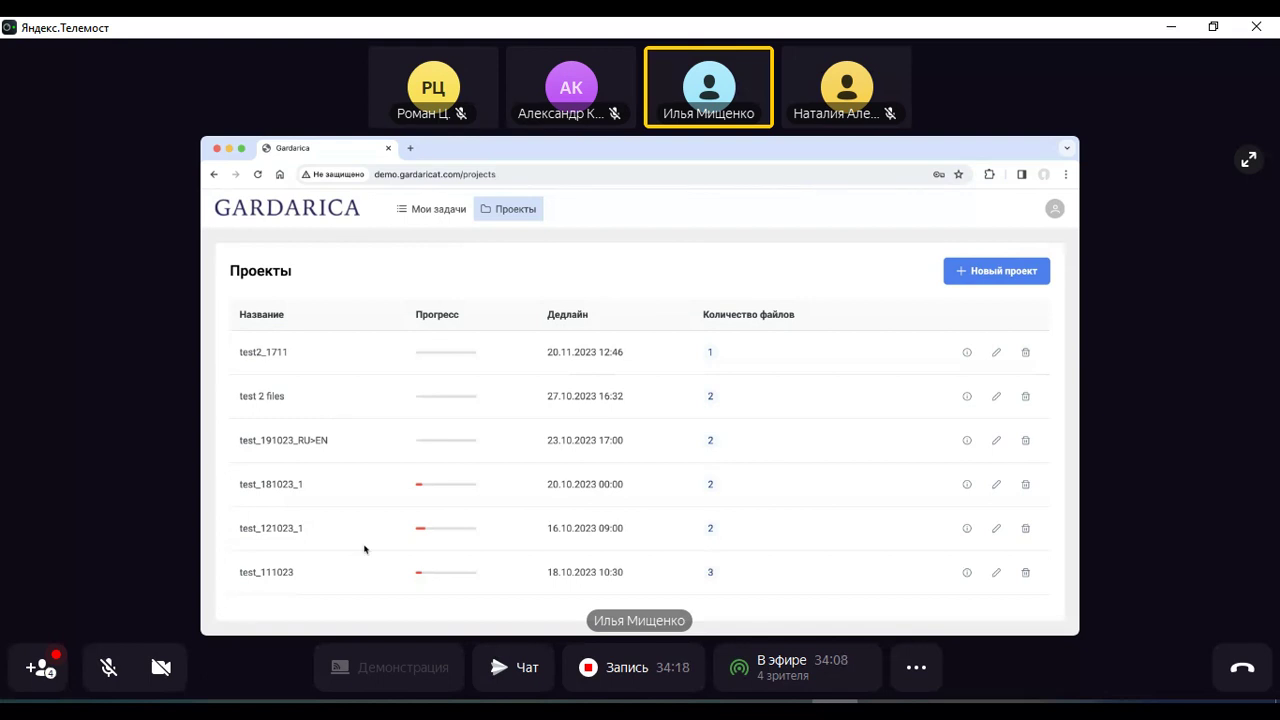
Start a new project named test_010424
{"action": "left_click", "coordinate": [981, 271]}
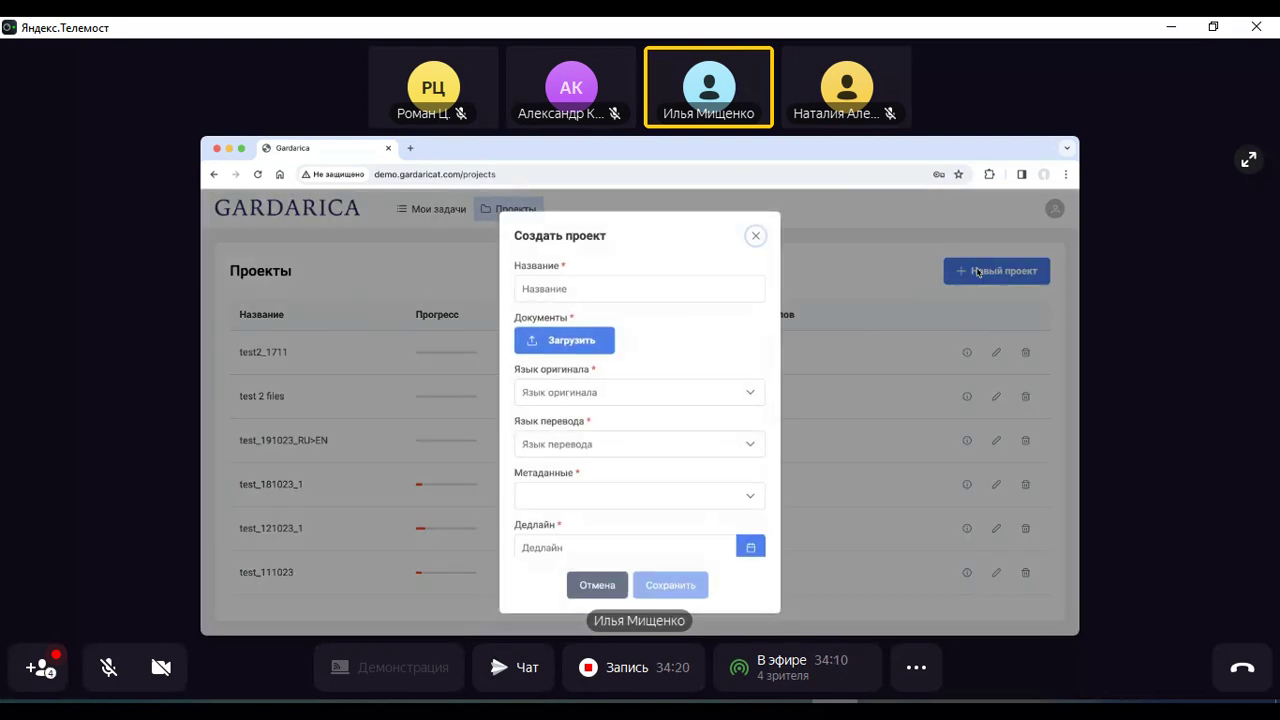
{"action": "left_click", "coordinate": [555, 291]}
{"action": "type", "text": "tes"}
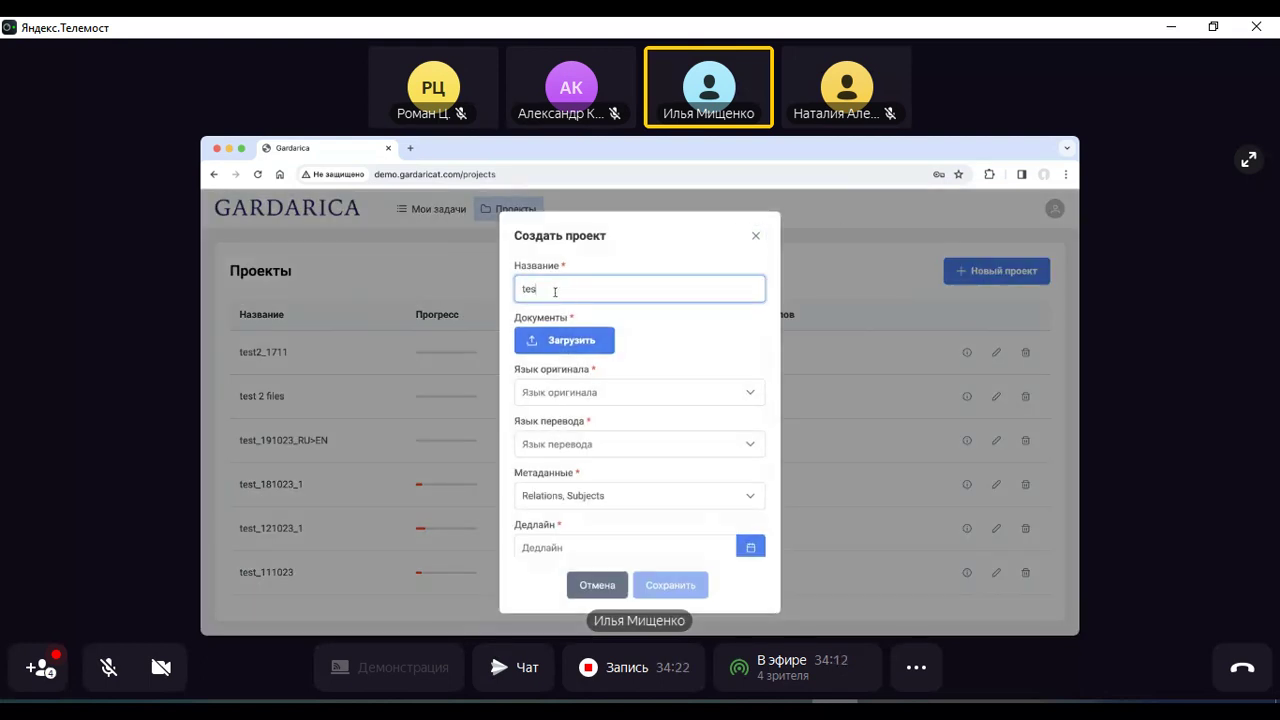
{"action": "type", "text": "t_010424"}
Set the project languages from Русский to Английский
{"action": "left_click", "coordinate": [562, 393]}
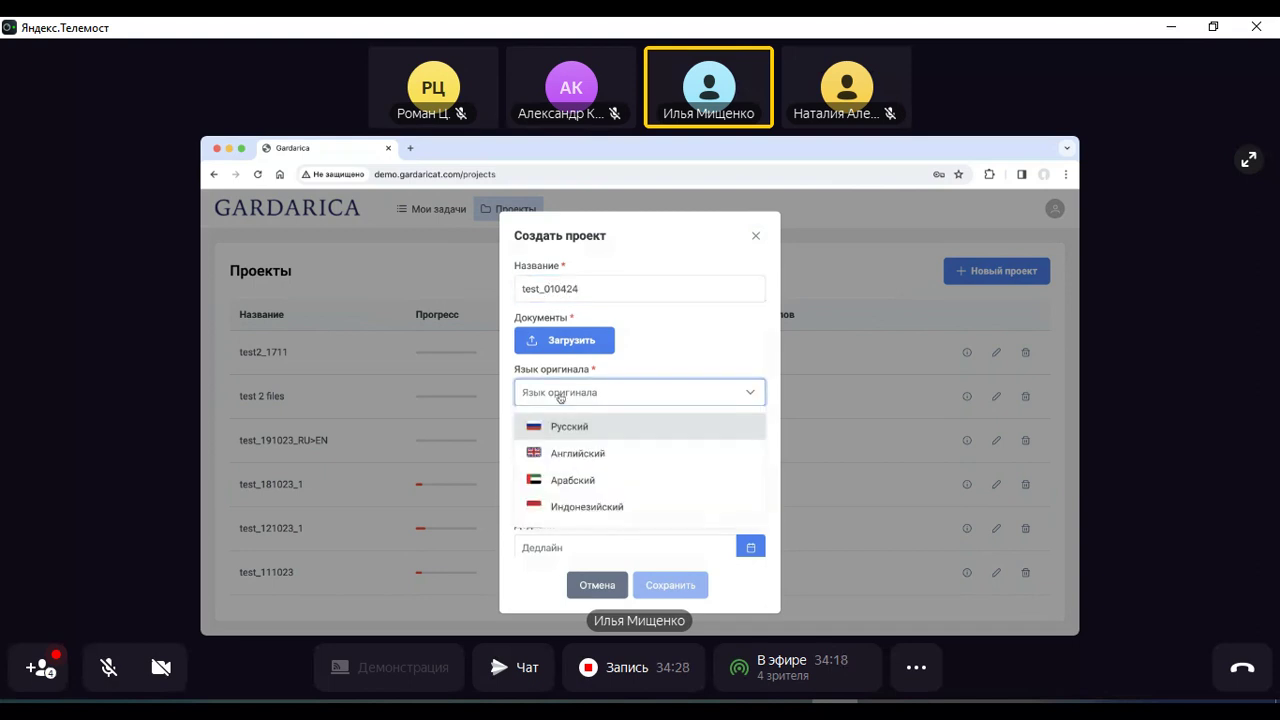
{"action": "left_click", "coordinate": [569, 425]}
{"action": "left_click", "coordinate": [571, 444]}
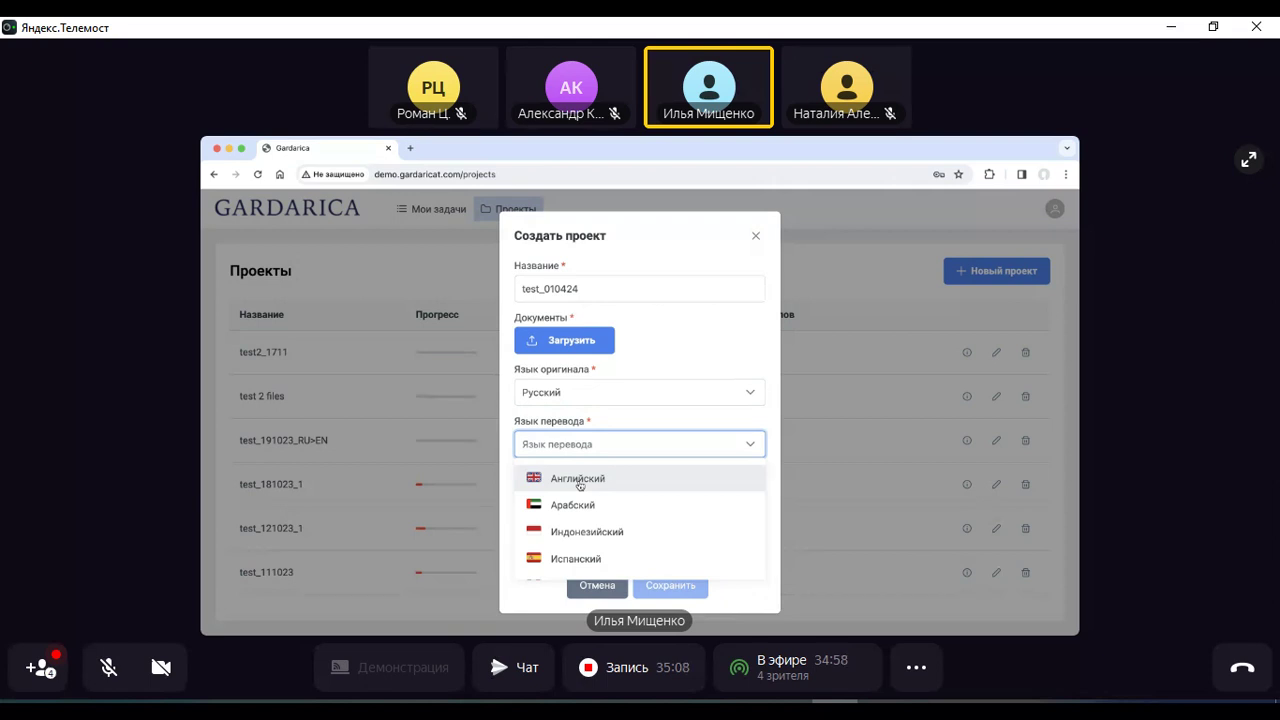
{"action": "left_click", "coordinate": [580, 480]}
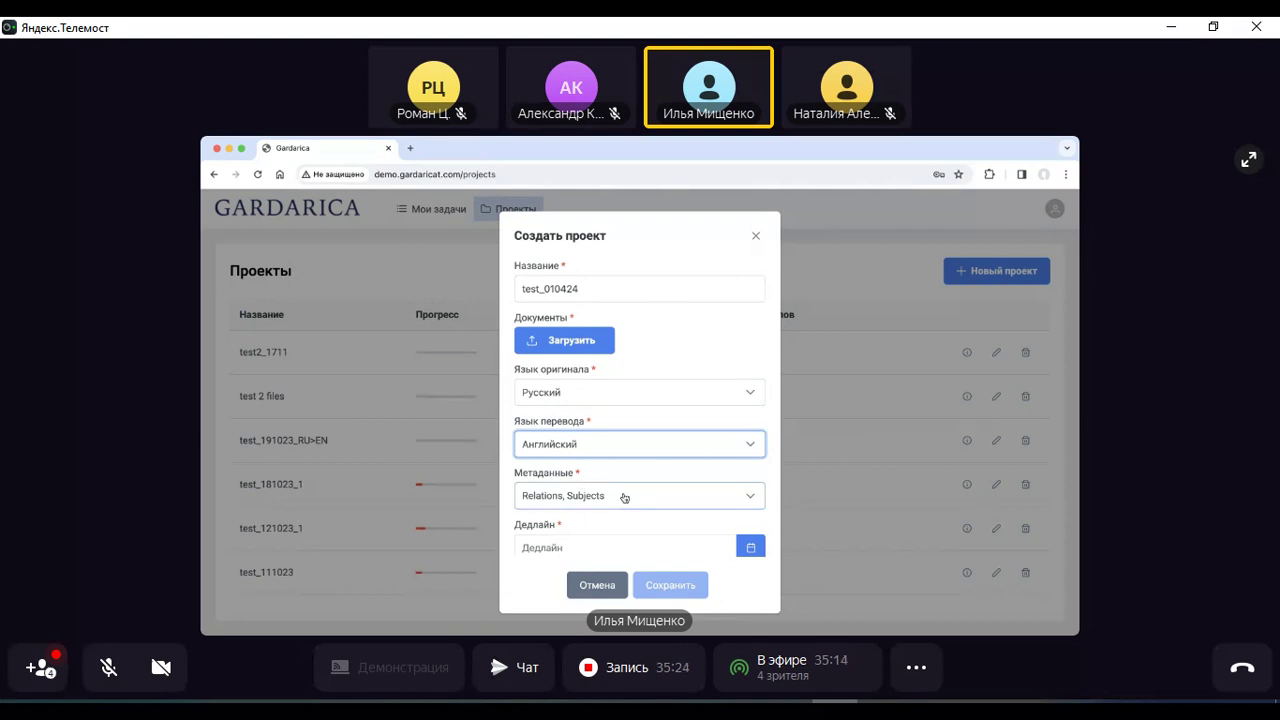
Set the project deadline to 04.04.2024 12:00
{"action": "scroll", "coordinate": [624, 497], "scroll_direction": "down", "scroll_amount": 2}
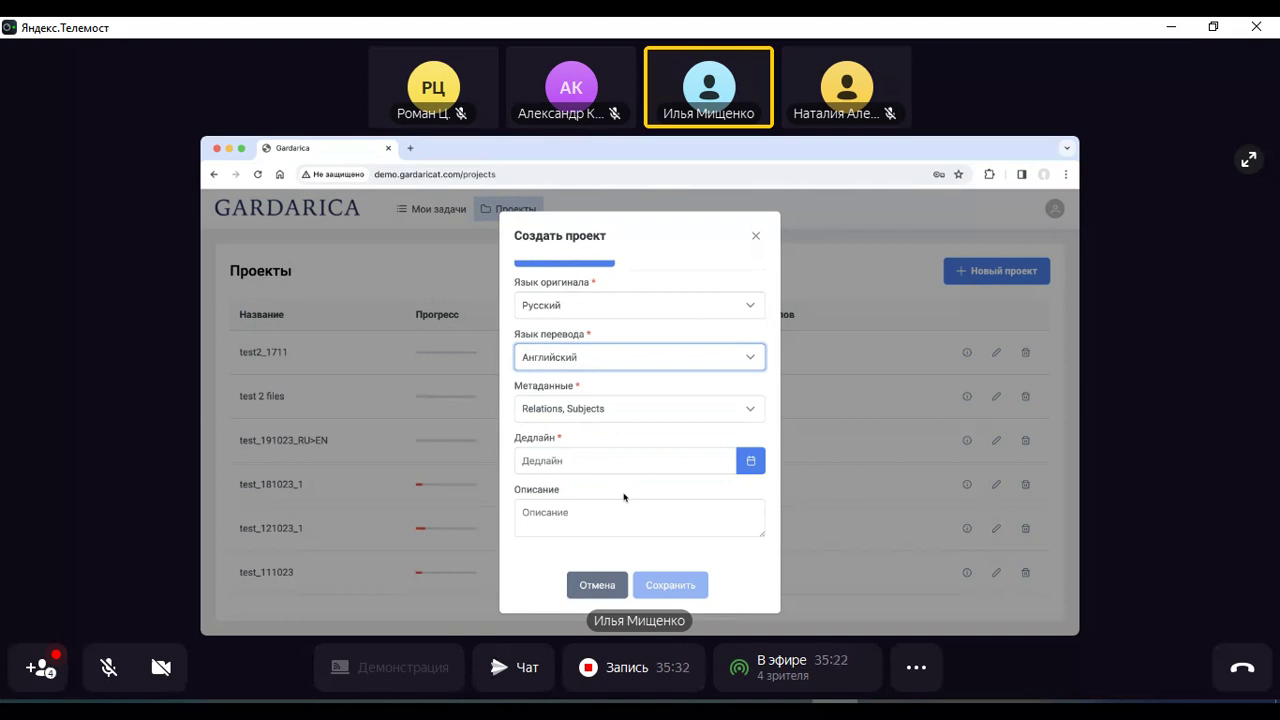
{"action": "left_click", "coordinate": [620, 461]}
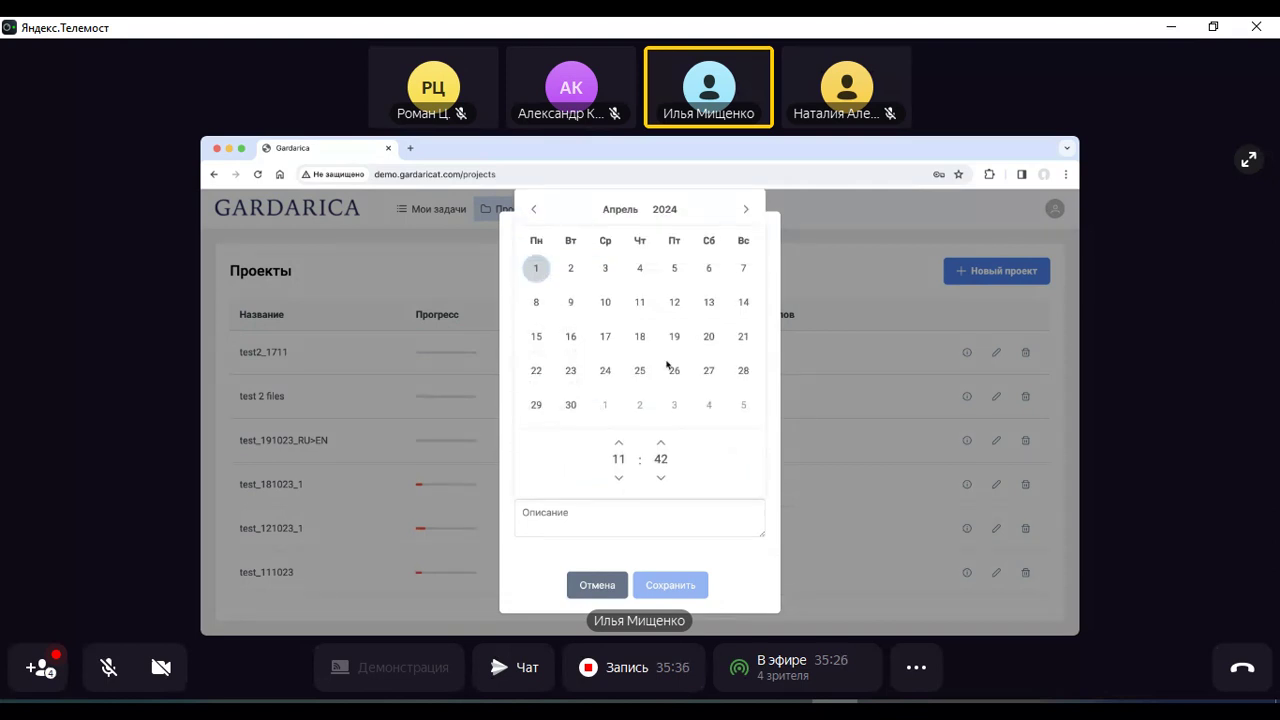
{"action": "left_click", "coordinate": [640, 268]}
{"action": "left_click", "coordinate": [662, 444]}
{"action": "left_click", "coordinate": [662, 444]}
{"action": "left_click", "coordinate": [662, 444]}
{"action": "left_click", "coordinate": [662, 444]}
{"action": "left_click", "coordinate": [662, 444]}
{"action": "left_click", "coordinate": [662, 444]}
{"action": "left_click", "coordinate": [662, 444]}
{"action": "left_click", "coordinate": [662, 444]}
{"action": "left_click", "coordinate": [619, 444]}
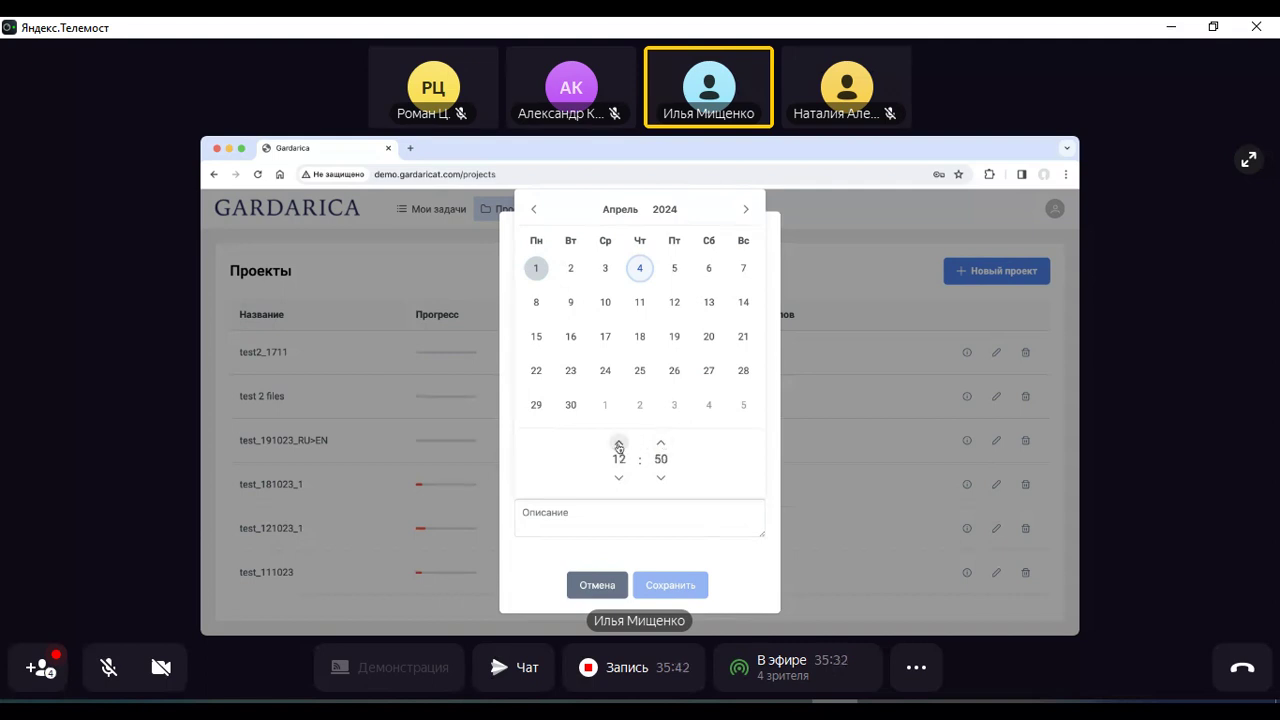
{"action": "left_click", "coordinate": [660, 444]}
{"action": "left_click", "coordinate": [660, 444]}
{"action": "left_click", "coordinate": [660, 444]}
{"action": "left_click", "coordinate": [660, 444]}
{"action": "left_click", "coordinate": [660, 444]}
{"action": "left_click", "coordinate": [660, 444]}
{"action": "left_click", "coordinate": [660, 444]}
{"action": "left_click", "coordinate": [660, 444]}
{"action": "left_click", "coordinate": [660, 444]}
{"action": "left_click", "coordinate": [660, 444]}
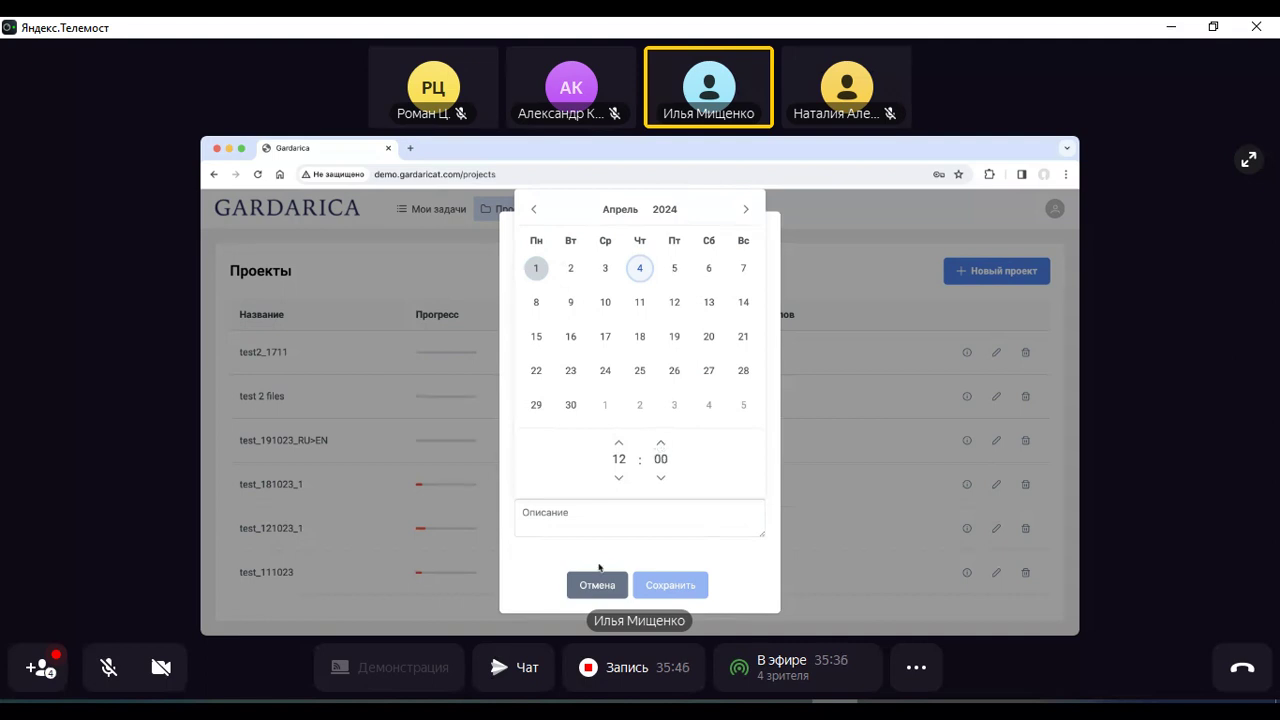
{"action": "left_click", "coordinate": [698, 597]}
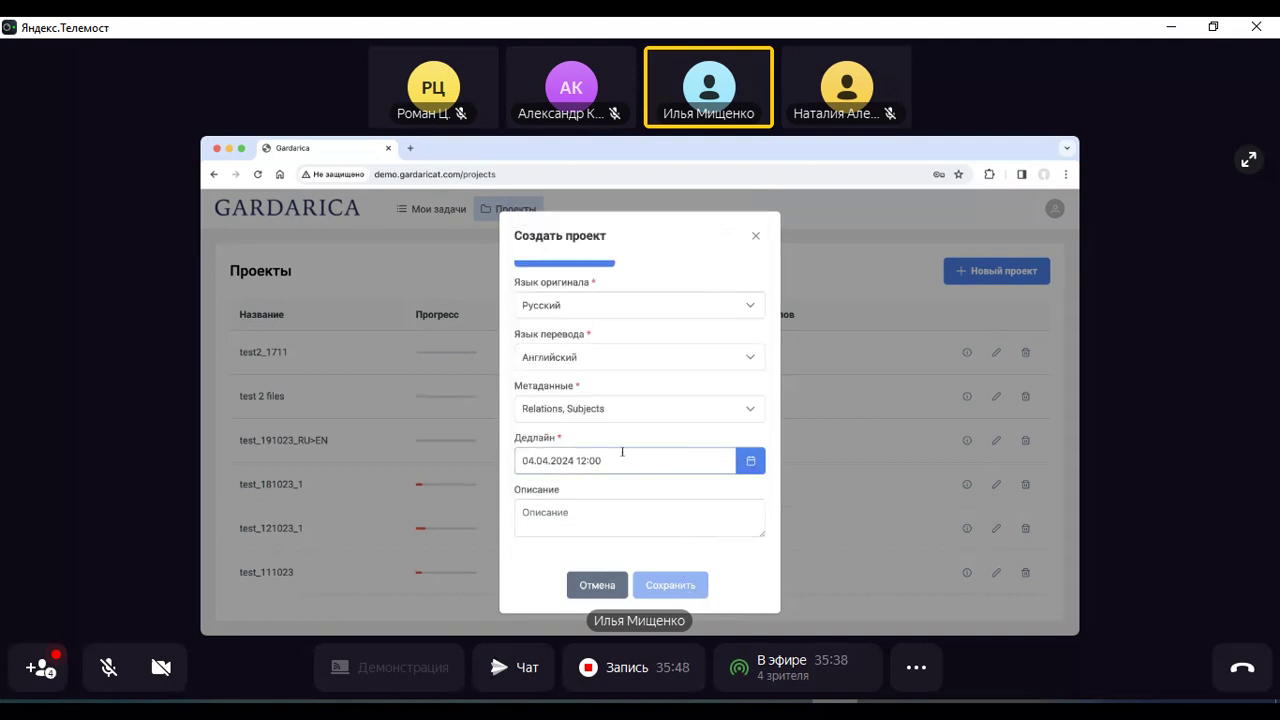
{"action": "scroll", "coordinate": [629, 340], "scroll_direction": "up", "scroll_amount": 3}
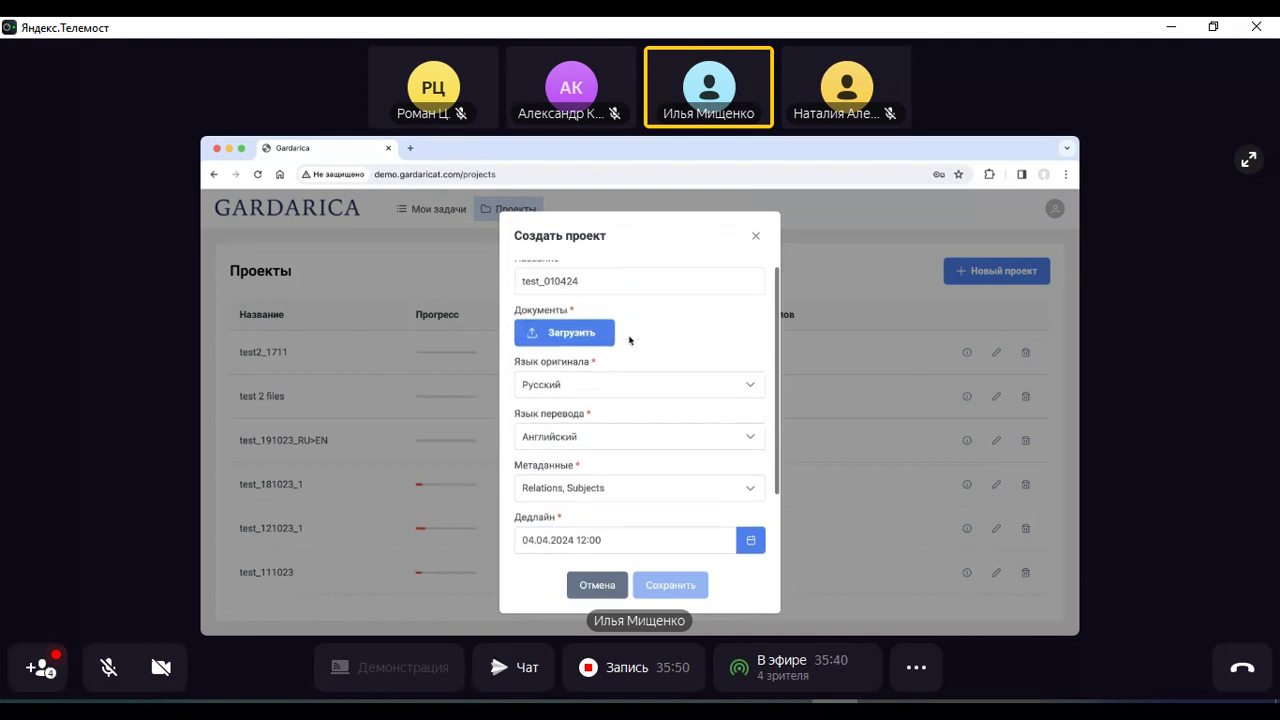
Upload the CAT-система_Gardarica PPTX document and save the test_010424 project
{"action": "left_click", "coordinate": [575, 337]}
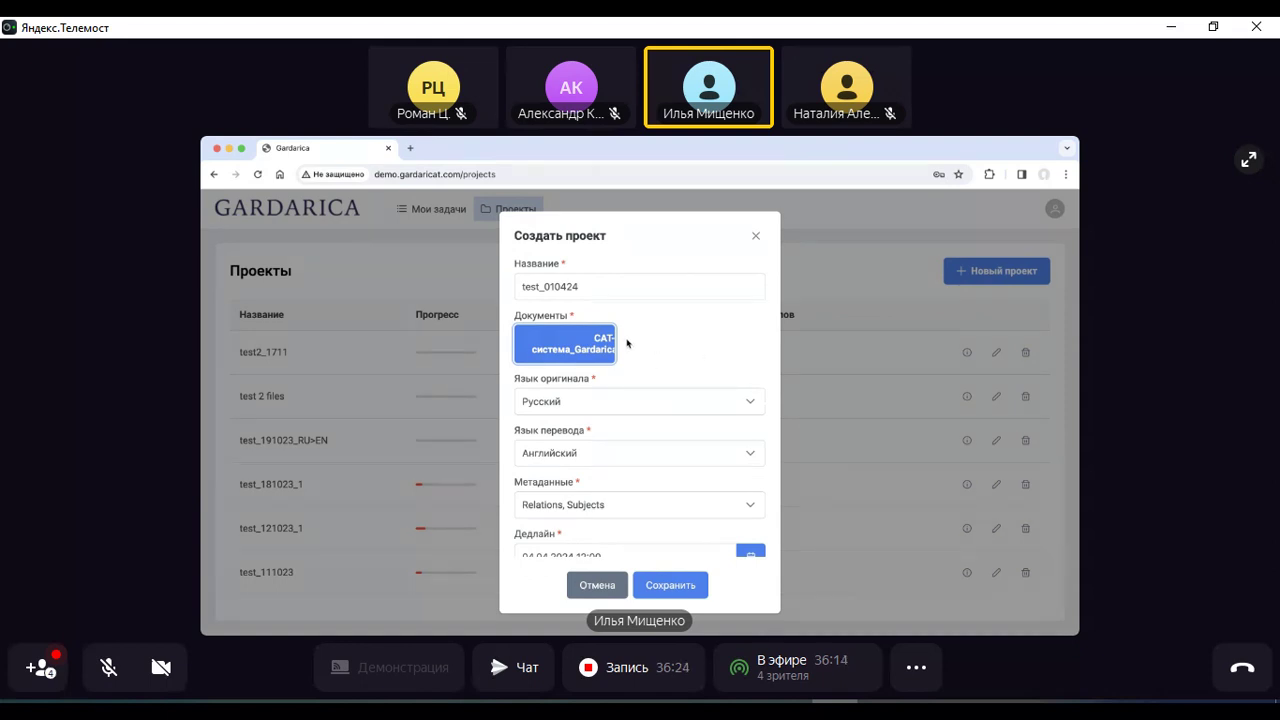
{"action": "left_click", "coordinate": [684, 590]}
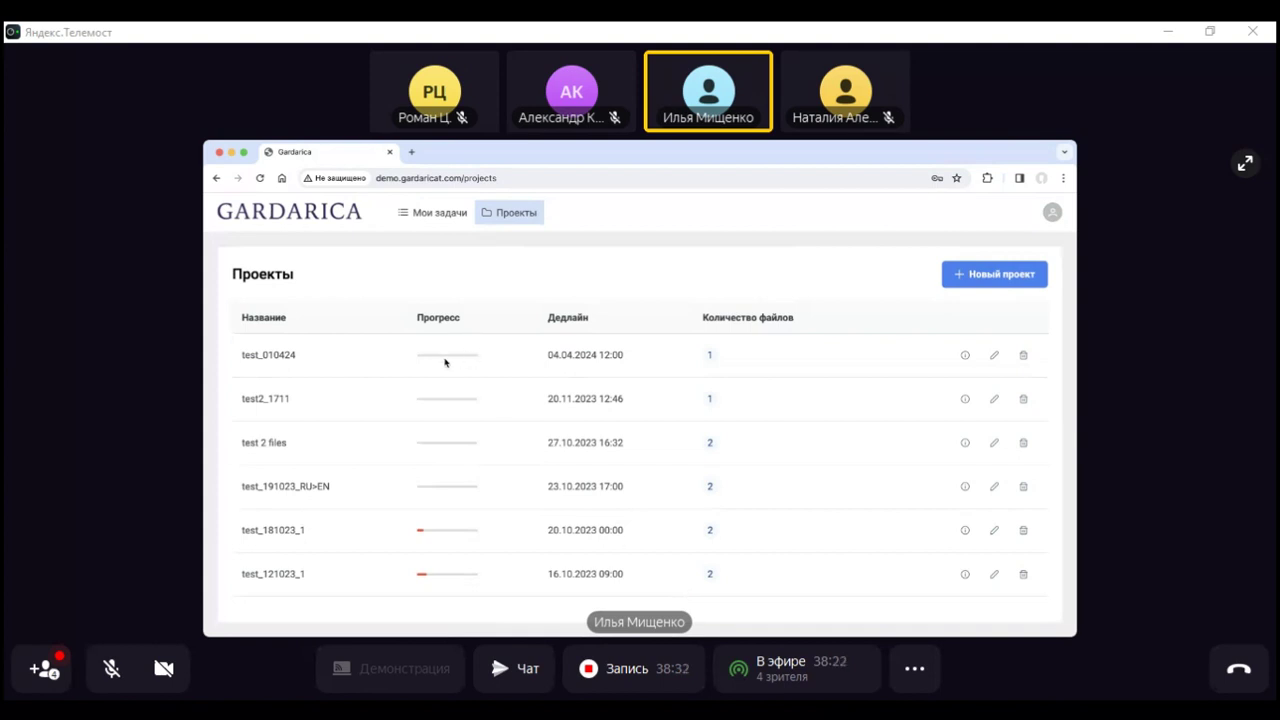
Check the new test_010424 row (0%, deadline 04.04.2024 12:00, 1 file) in the projects list
{"action": "mouse_move", "coordinate": [447, 357]}
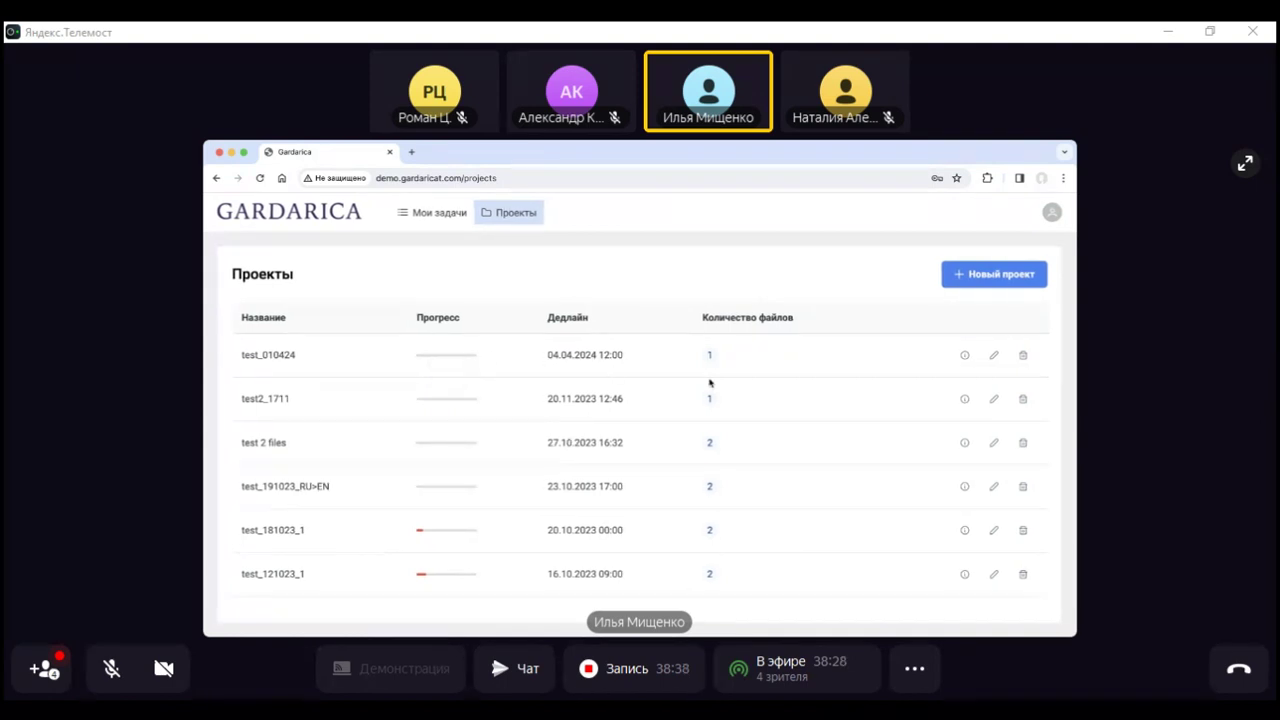
{"action": "scroll", "coordinate": [721, 482], "scroll_direction": "down", "scroll_amount": 6}
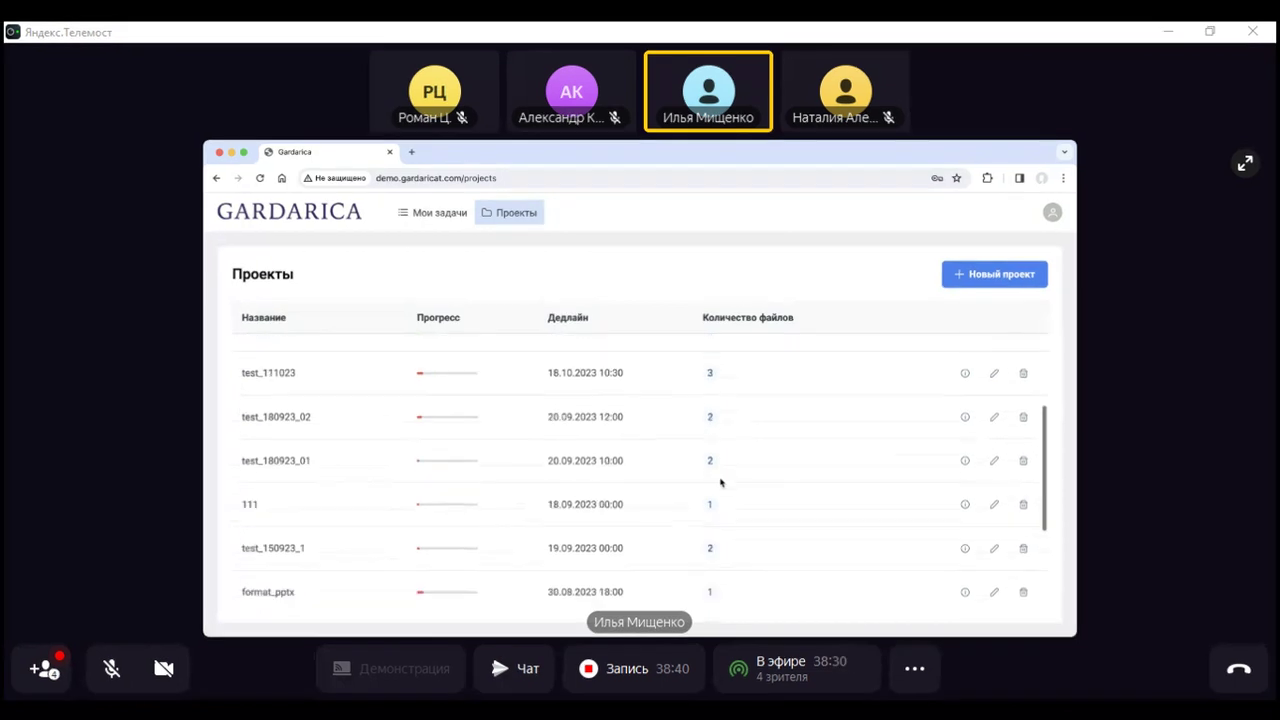
{"action": "scroll", "coordinate": [721, 482], "scroll_direction": "down", "scroll_amount": 3}
{"action": "scroll", "coordinate": [719, 475], "scroll_direction": "up", "scroll_amount": 10}
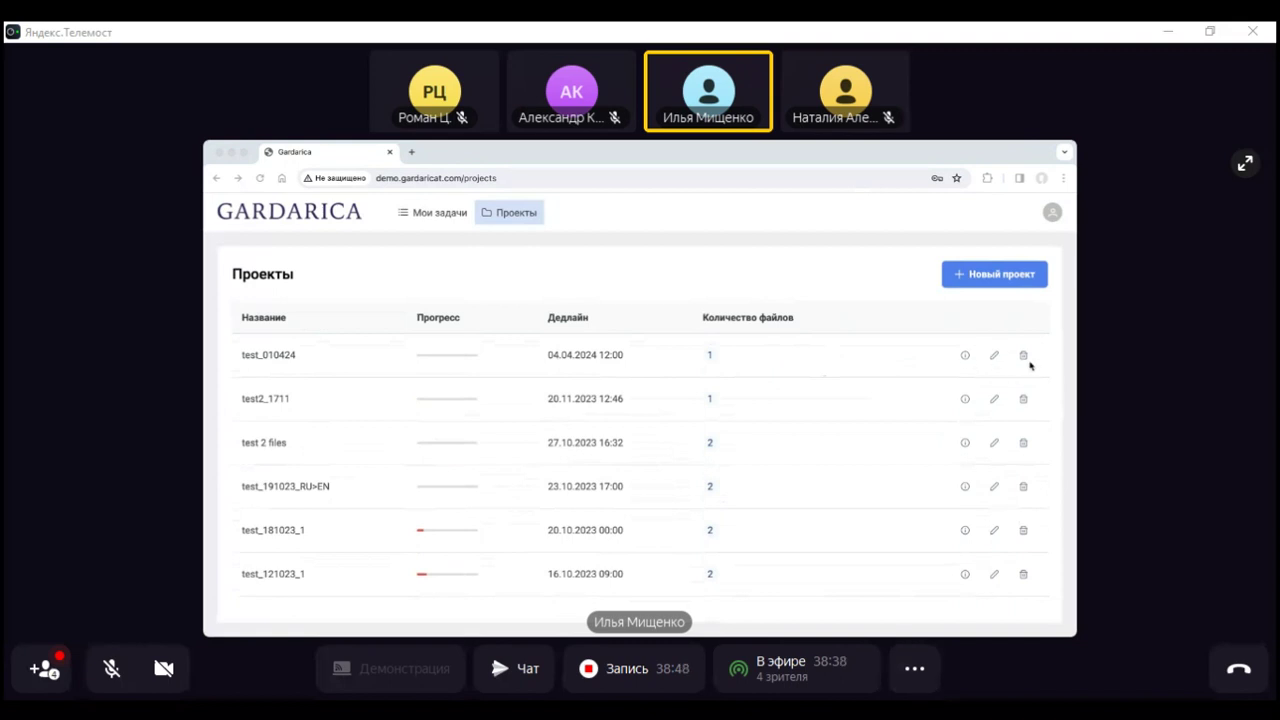
Open test_010424's editing form, check its name, and close it unchanged
{"action": "left_click", "coordinate": [995, 356]}
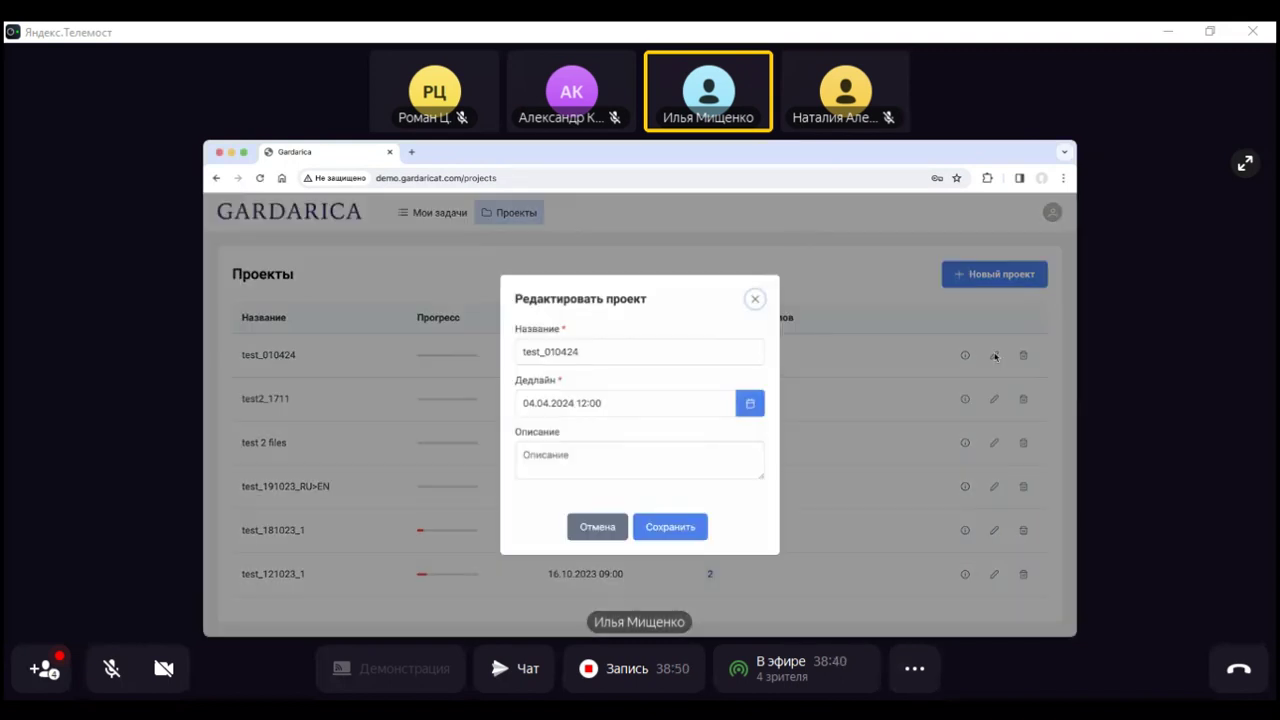
{"action": "left_click", "coordinate": [614, 352]}
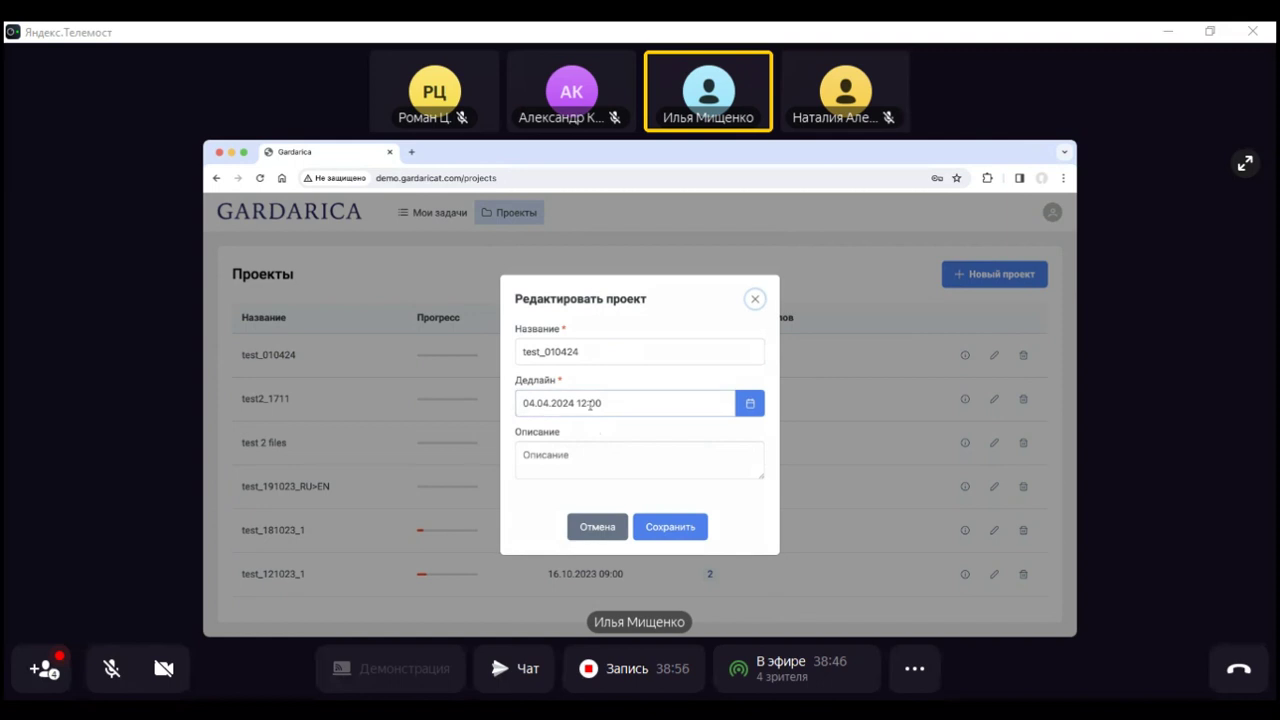
{"action": "left_click", "coordinate": [755, 298]}
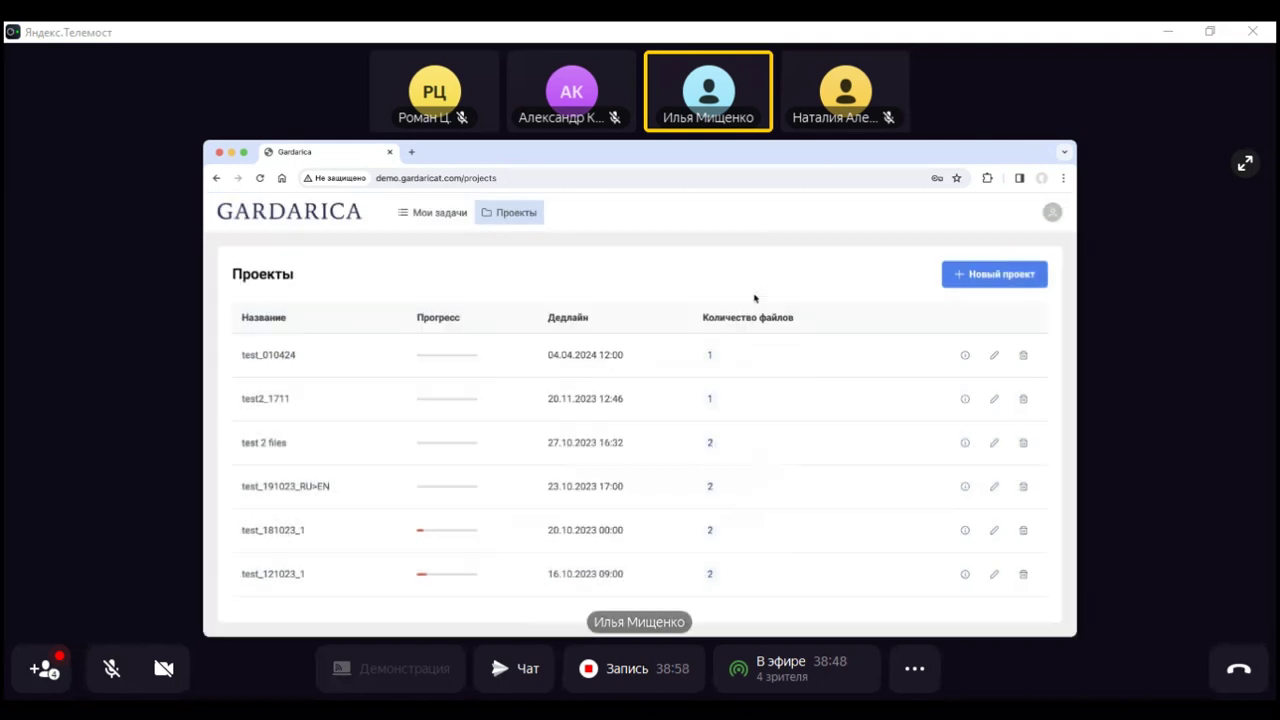
{"action": "left_click", "coordinate": [965, 356]}
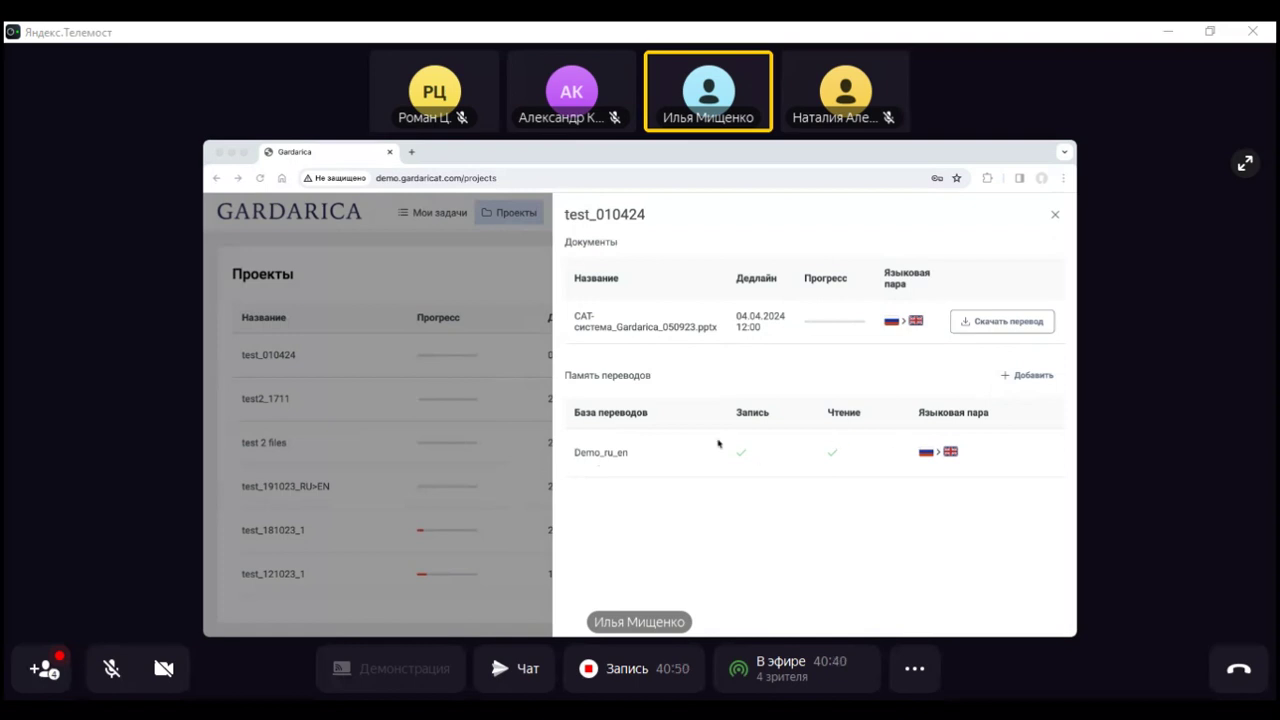
{"action": "left_click", "coordinate": [1056, 218]}
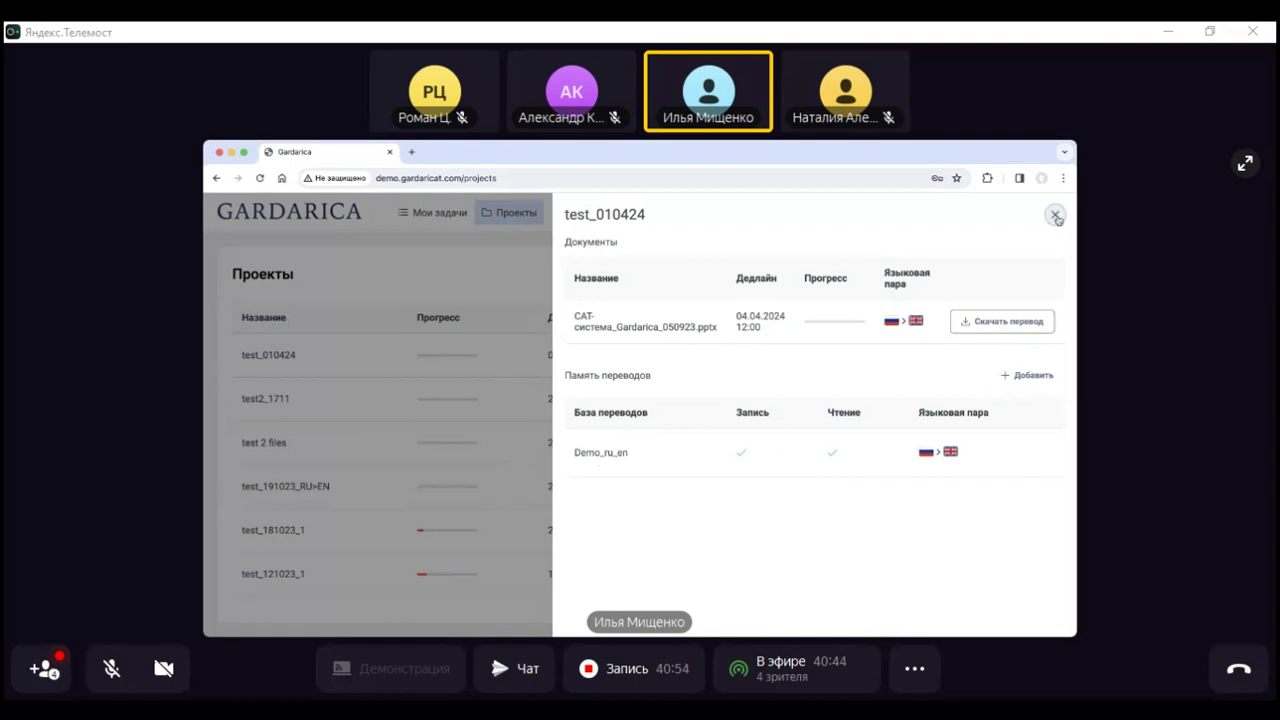
{"action": "left_click", "coordinate": [1056, 218]}
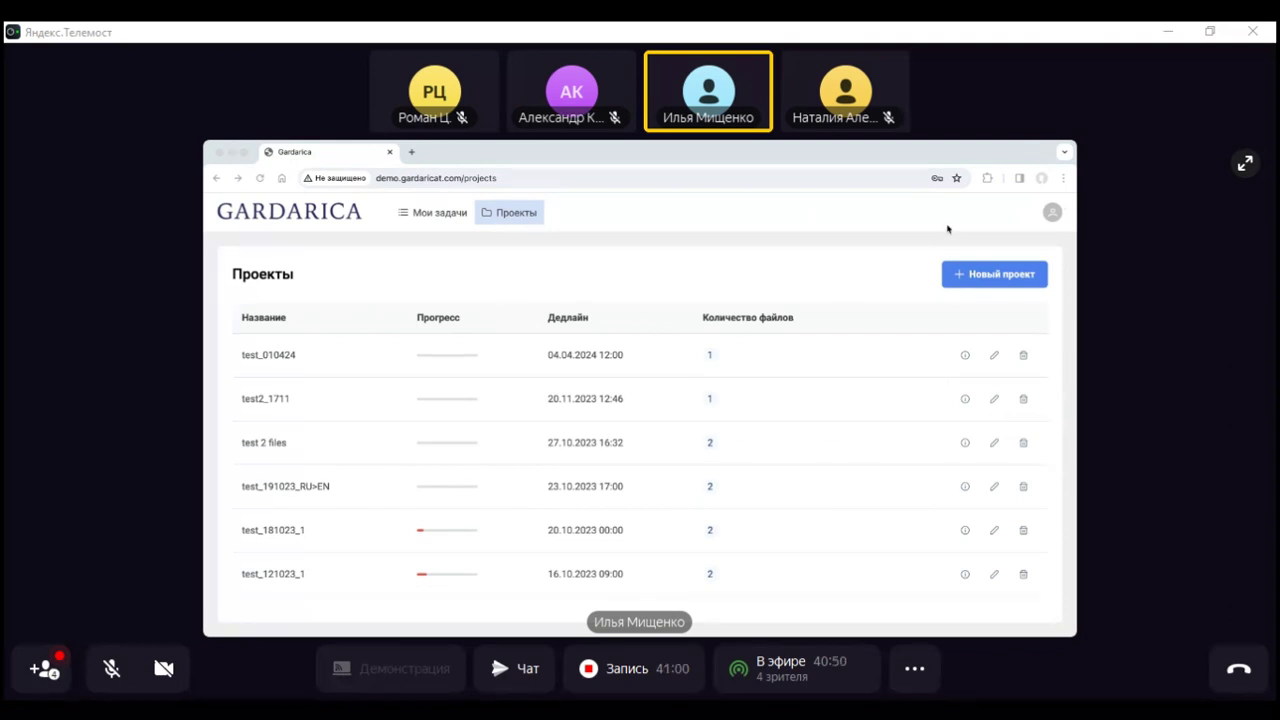
Highlight test_010424 in My Tasks, then show the closing slide 14 with contact details
{"action": "left_click", "coordinate": [446, 210]}
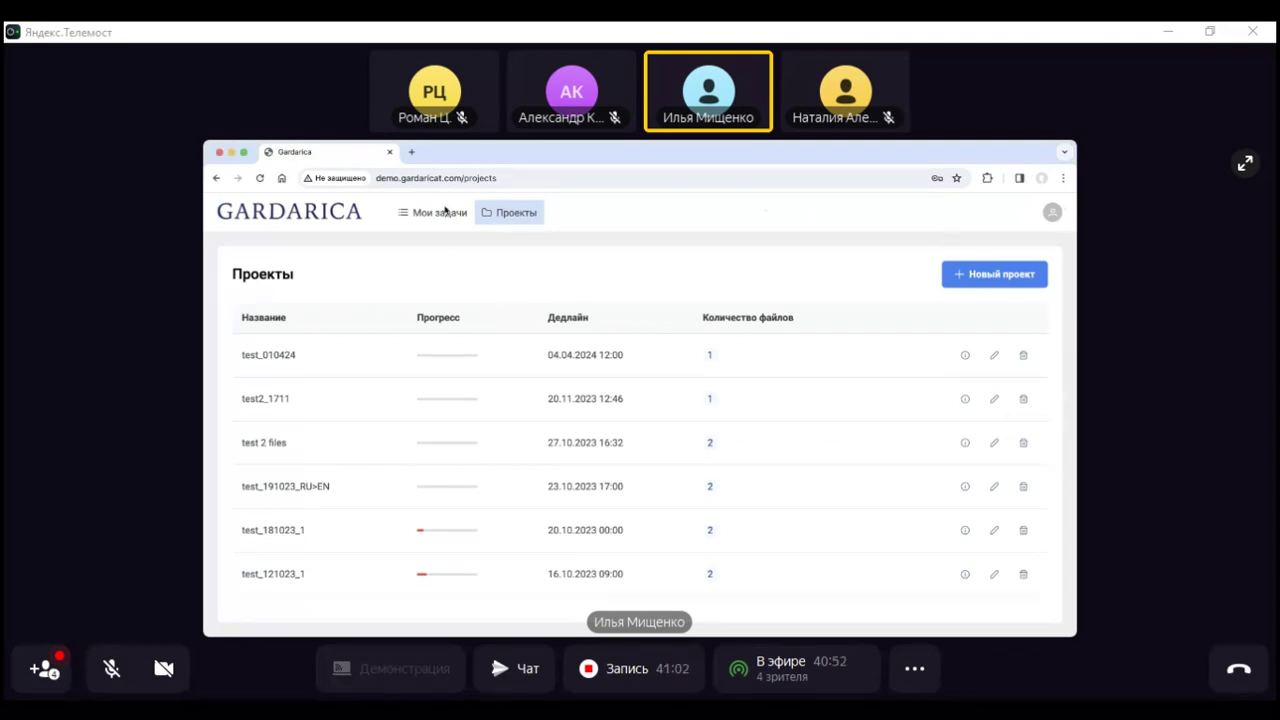
{"action": "left_click", "coordinate": [434, 218]}
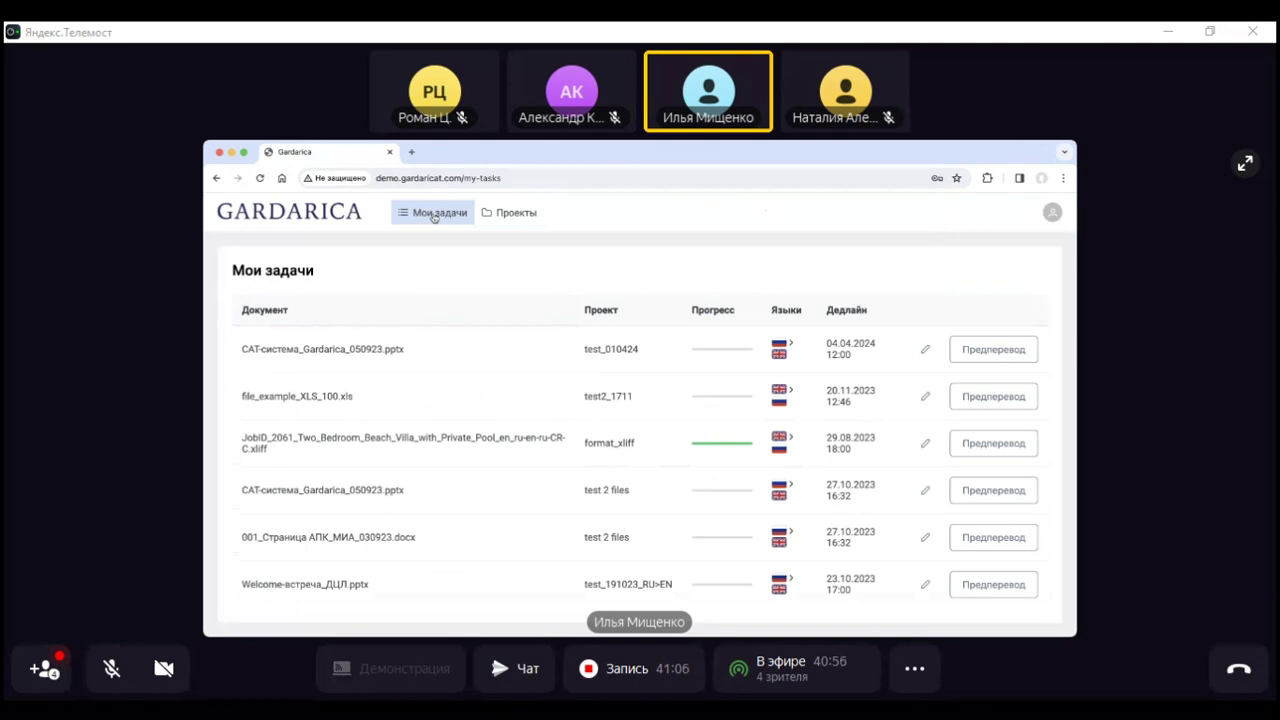
{"action": "left_click_drag", "start_coordinate": [645, 349], "coordinate": [584, 355]}
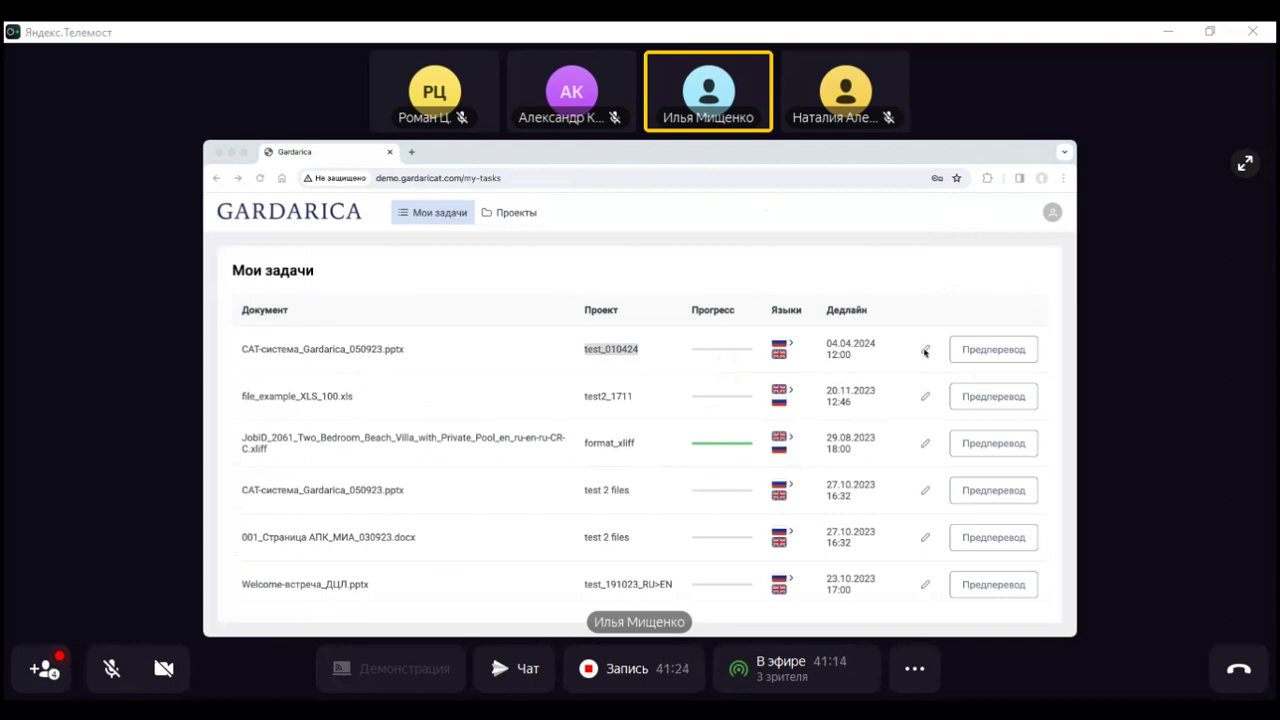
{"action": "left_click", "coordinate": [963, 298]}
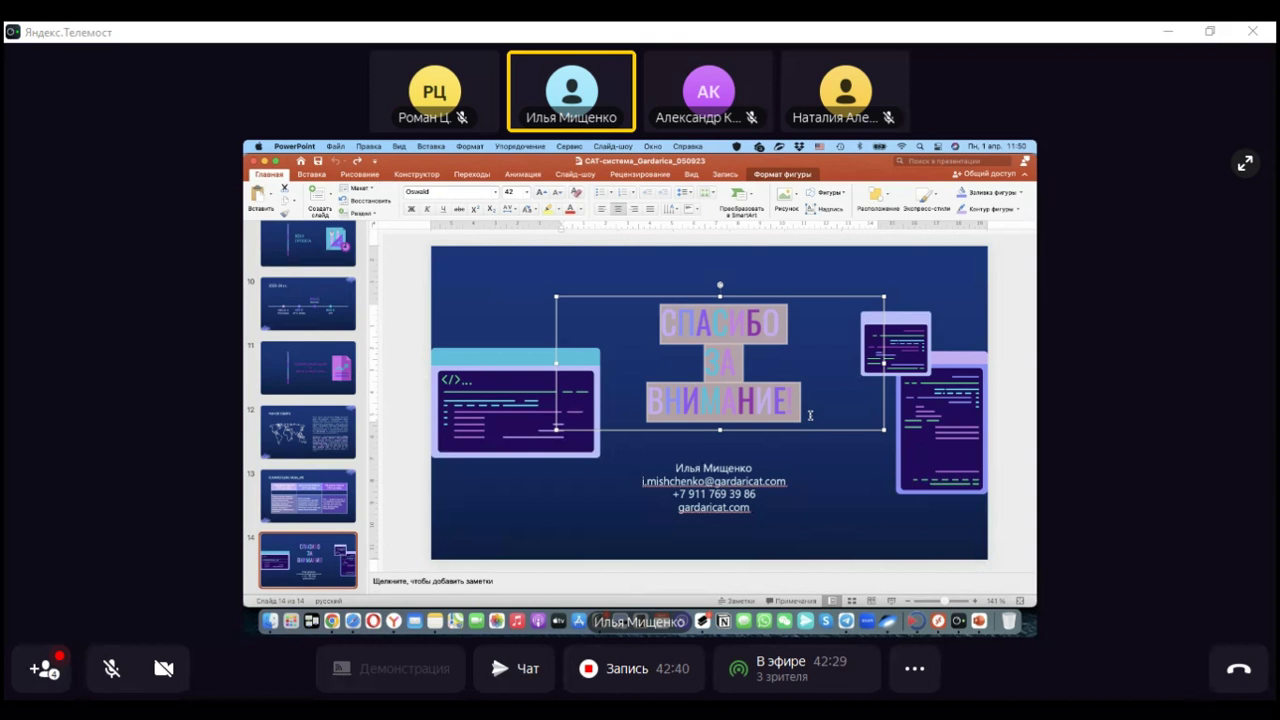
{"action": "left_click", "coordinate": [807, 470]}
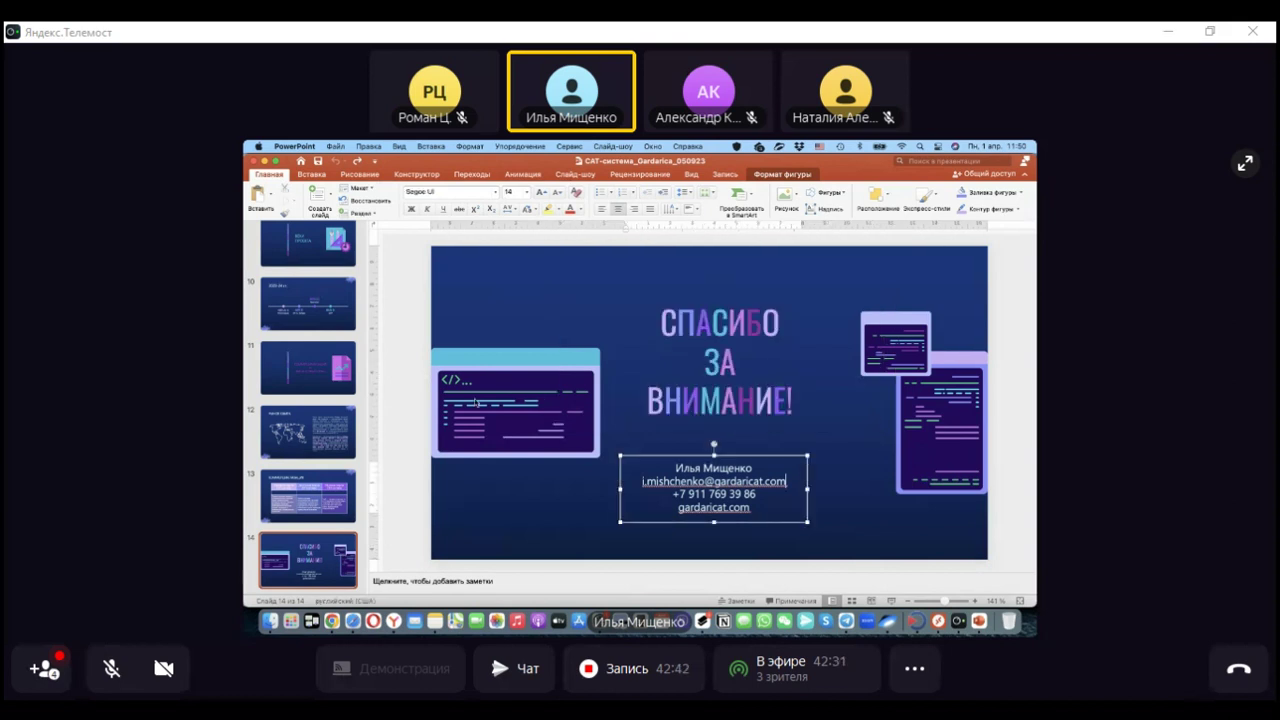